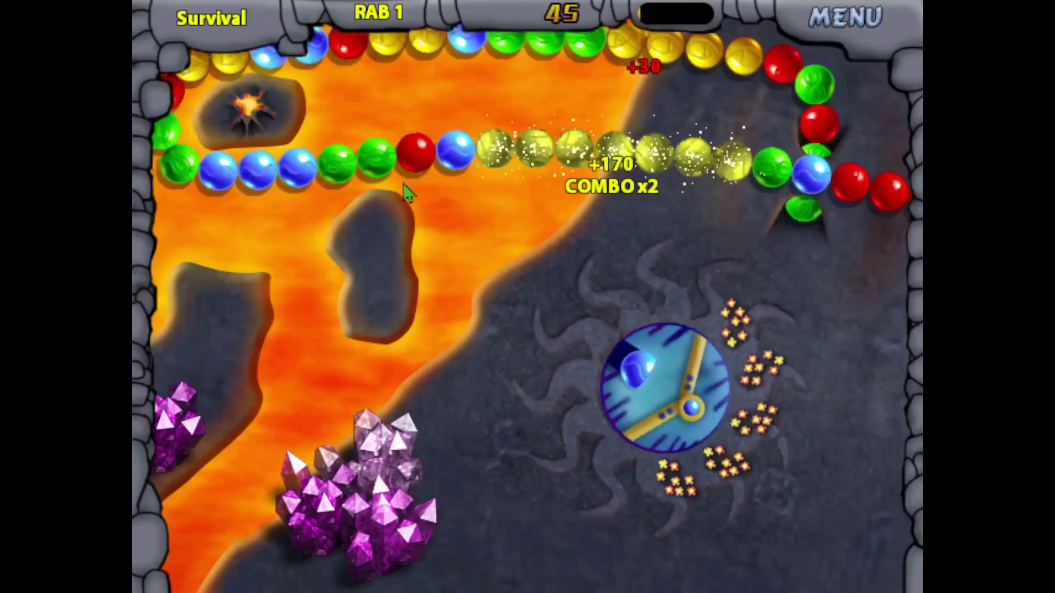
Turn down the sound effects volume in the game menu and resume play
click(868, 22)
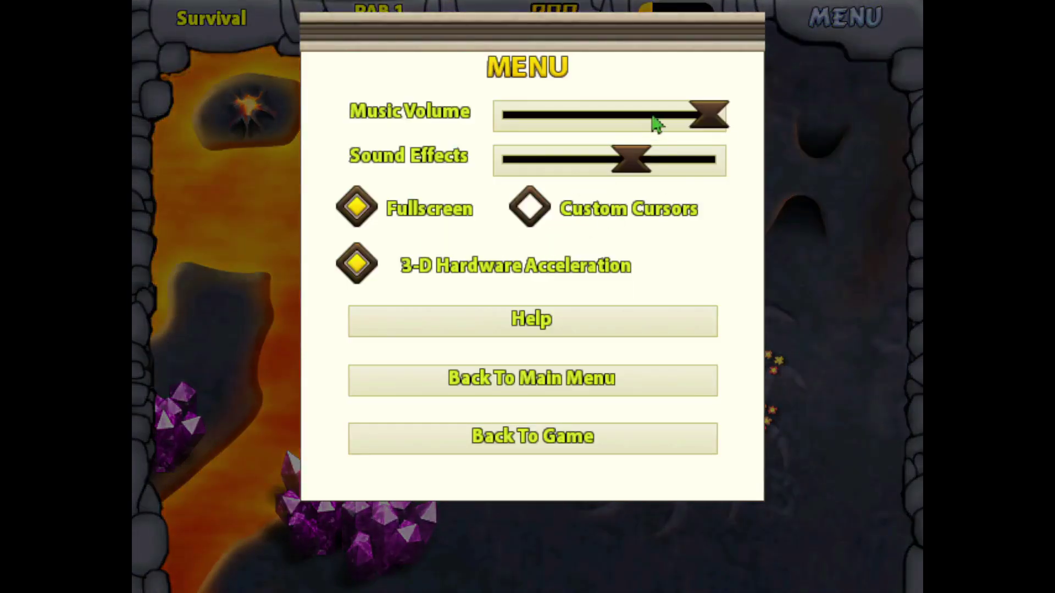
drag(632, 168, 565, 174)
click(605, 438)
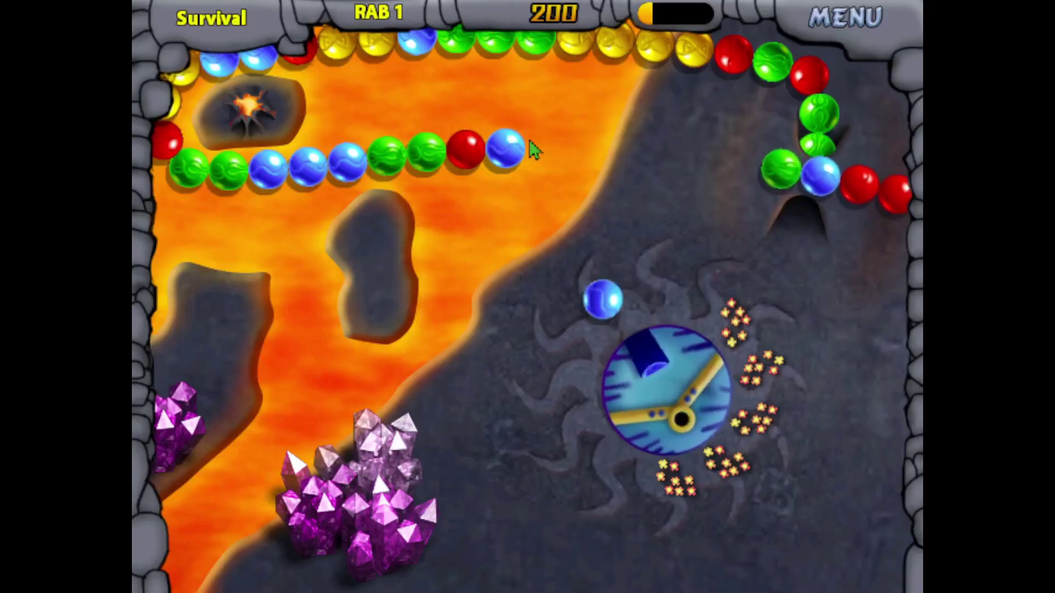
Keep shooting balls at the Survival chain, clearing color groups to reach 850 points
click(370, 173)
click(256, 152)
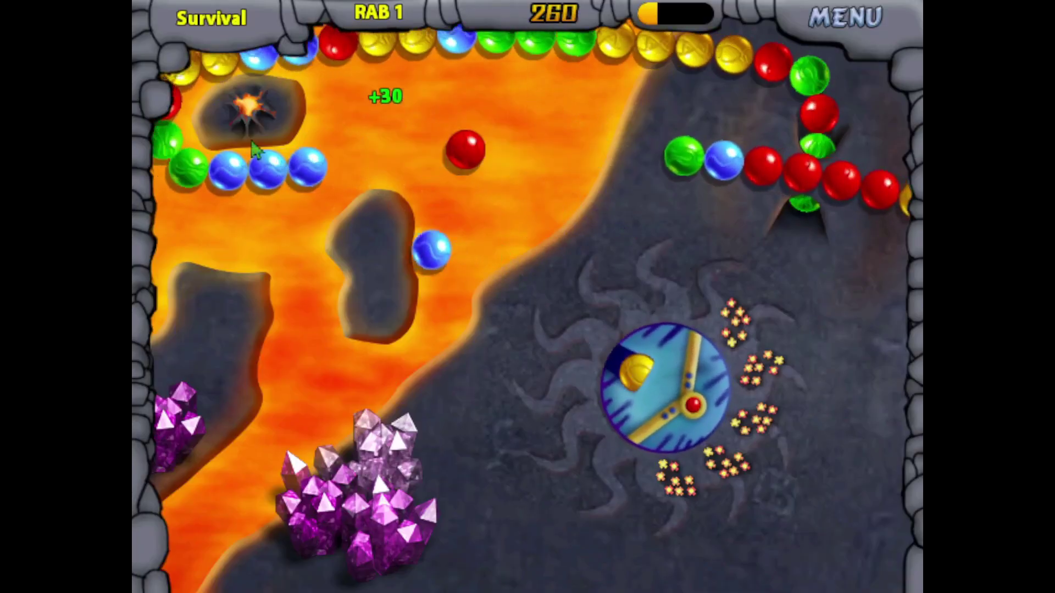
click(259, 132)
click(736, 118)
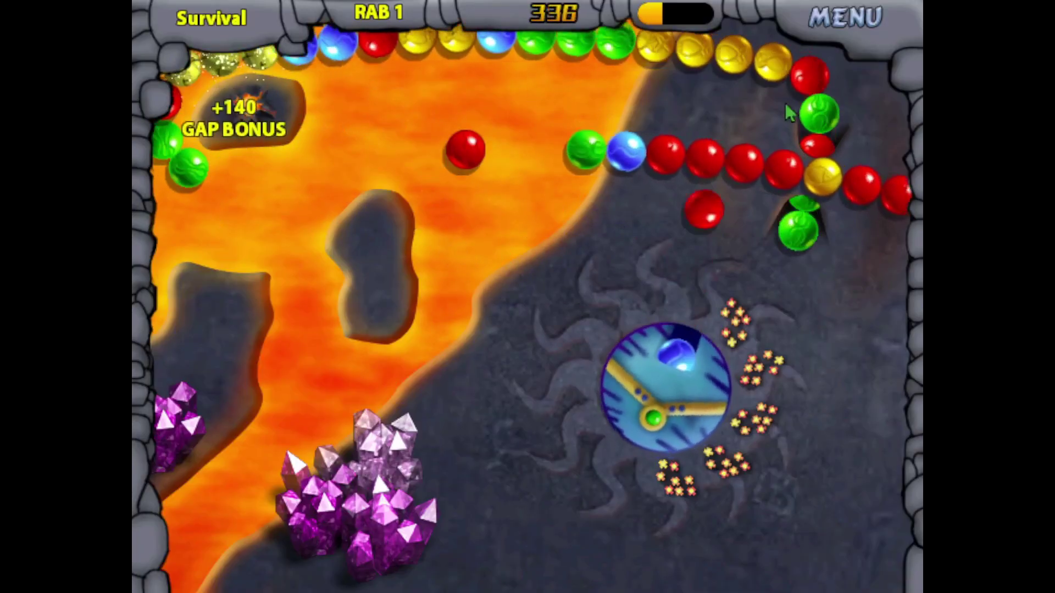
click(747, 177)
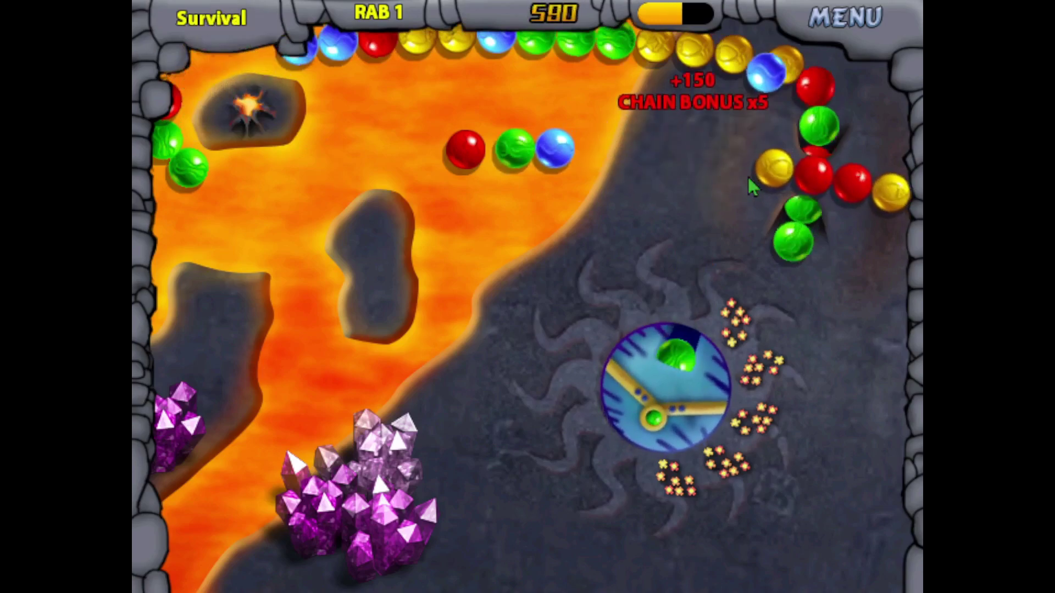
click(622, 85)
click(747, 140)
right_click(815, 189)
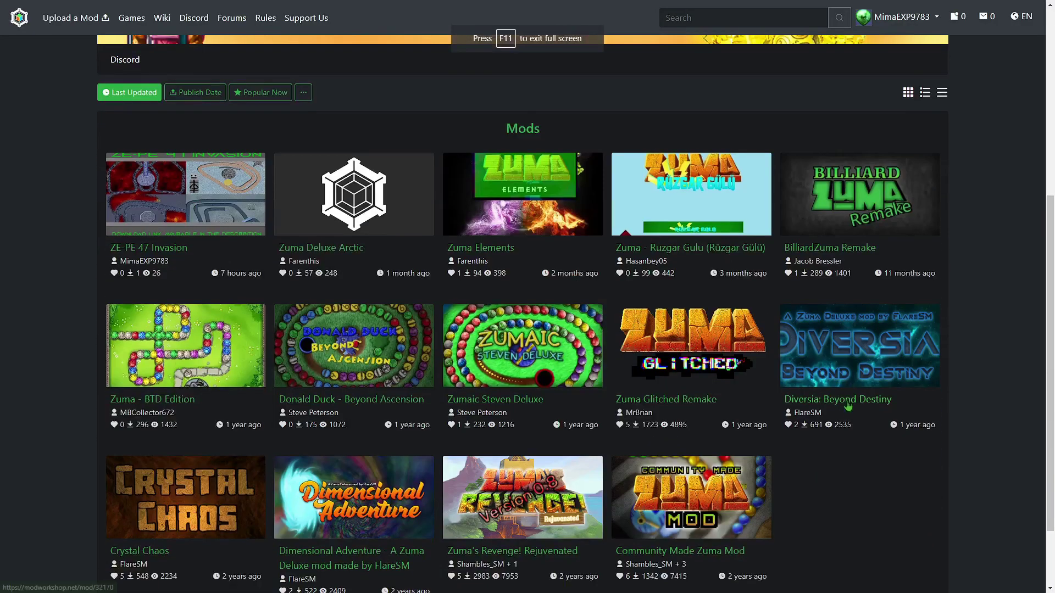
scroll(1015, 417, down, 2)
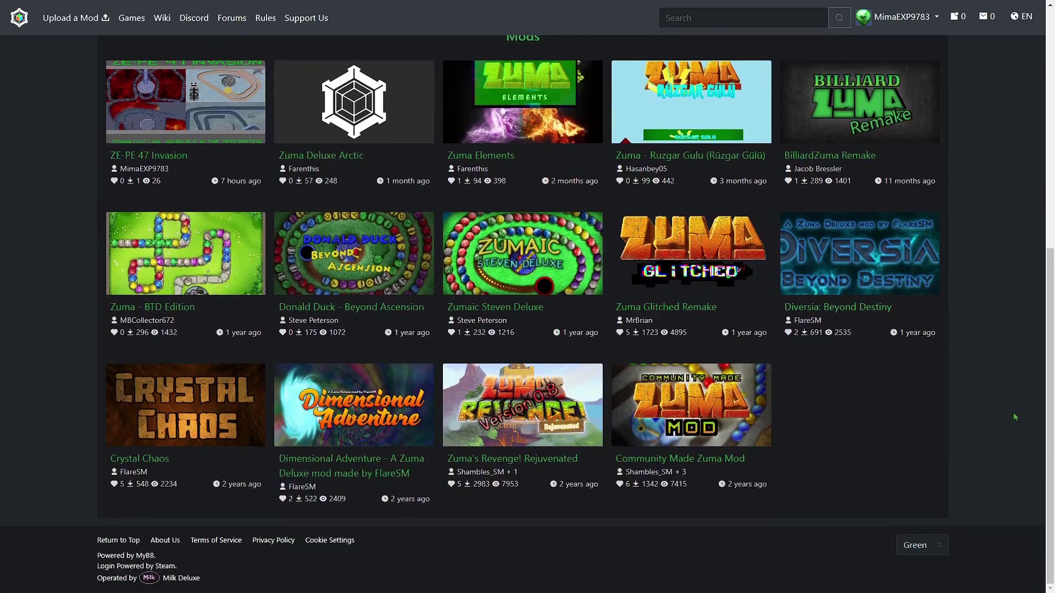
Open the Community Made Zuma Mod page and list its files, showing CMZM 1.2.zip (38.24 MiB)
click(685, 406)
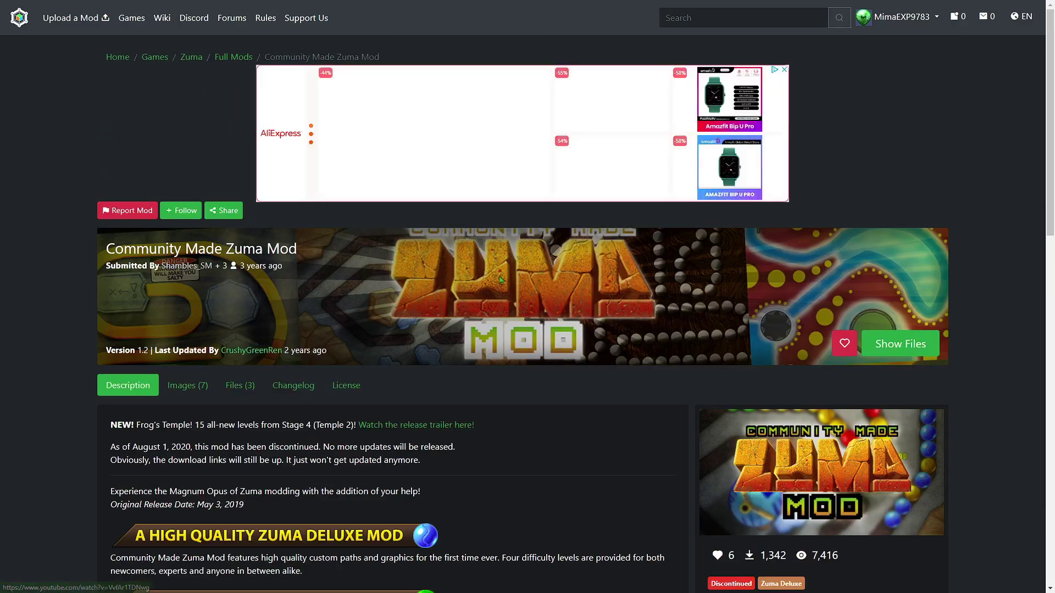
click(930, 356)
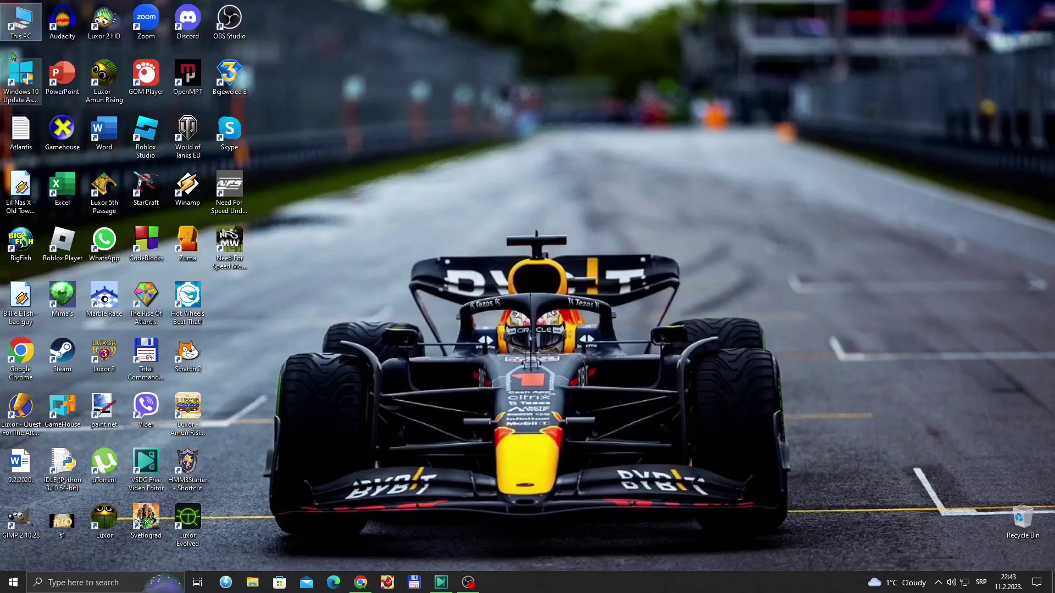
Select the properties folder, BASS.DLL and Zuma application in D:\Zuma for copying
double_click(30, 33)
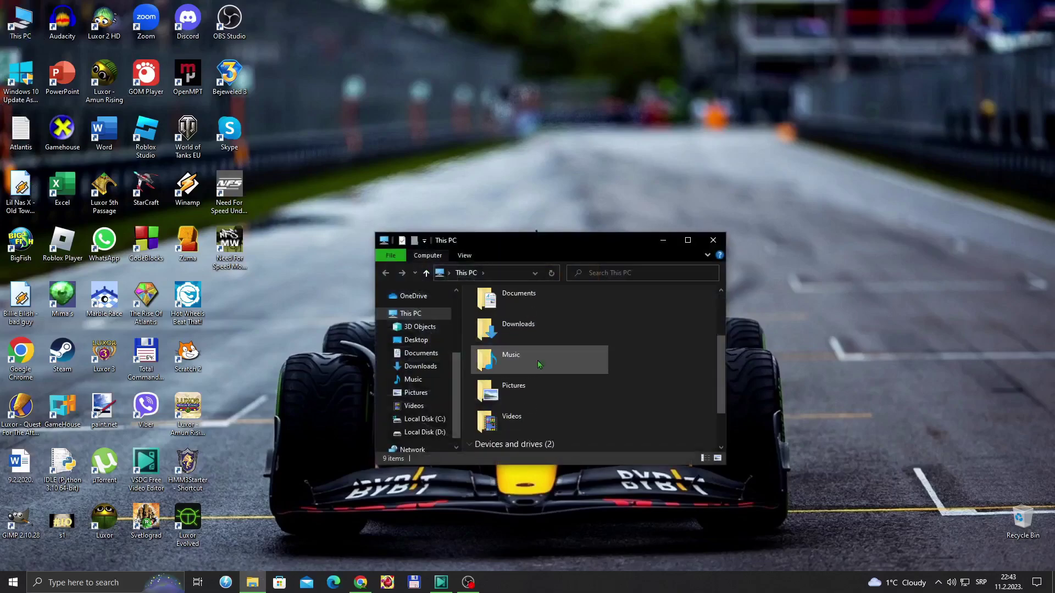
double_click(562, 444)
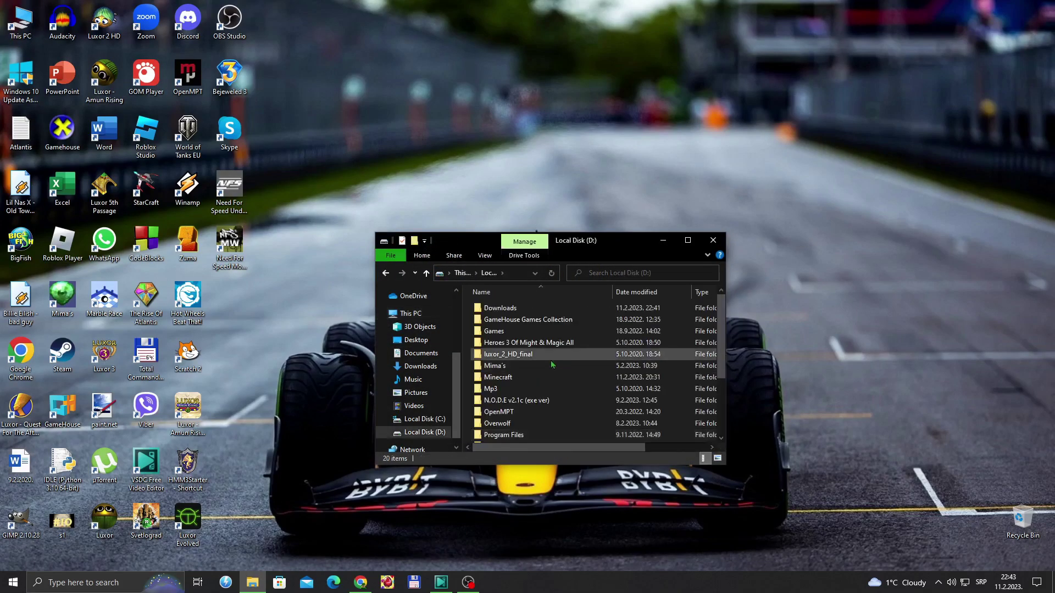
scroll(556, 412, down, 3)
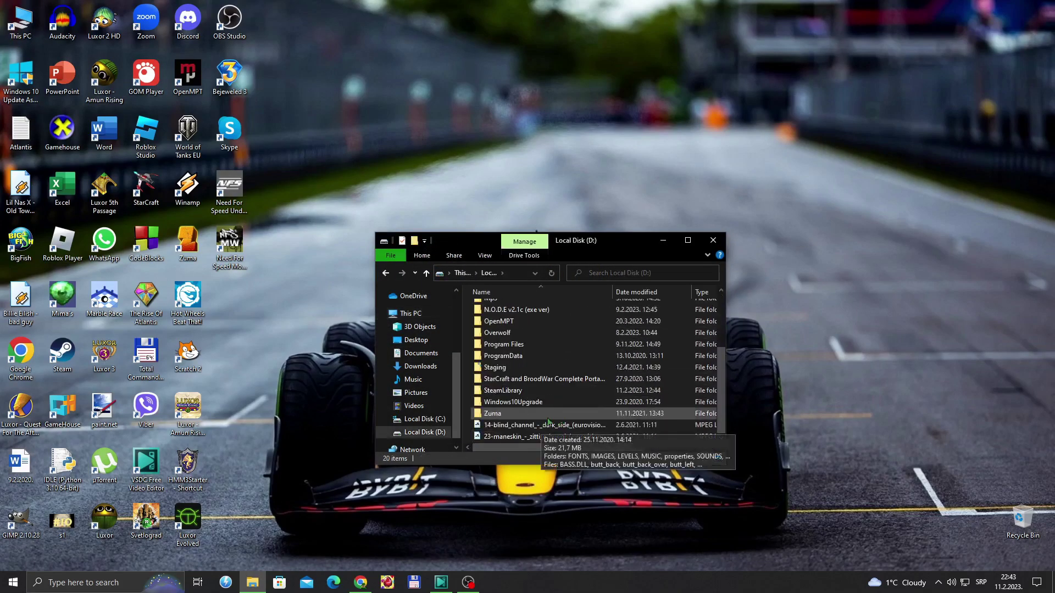
click(663, 417)
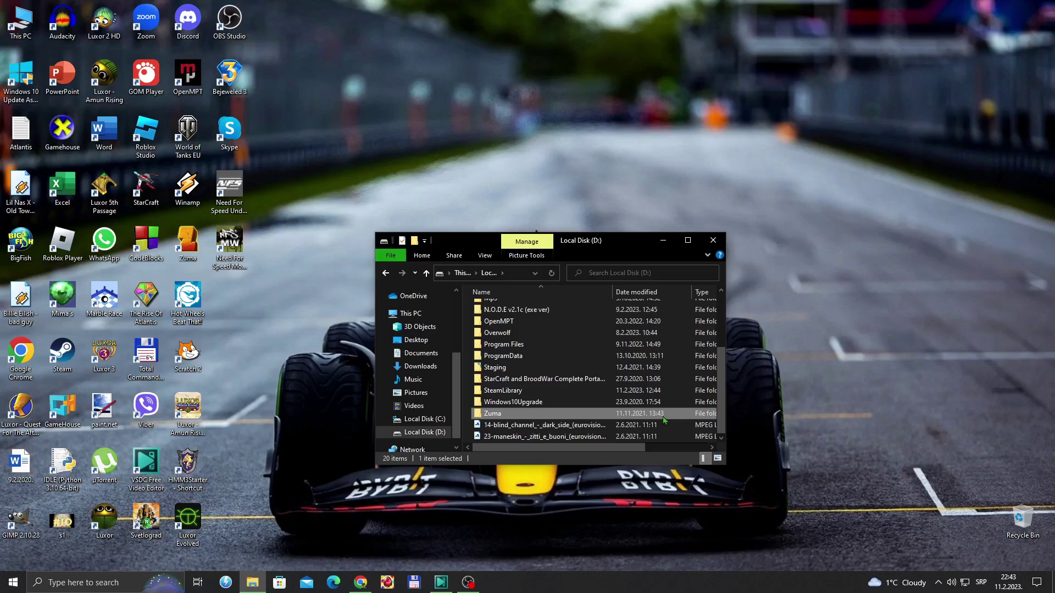
double_click(663, 418)
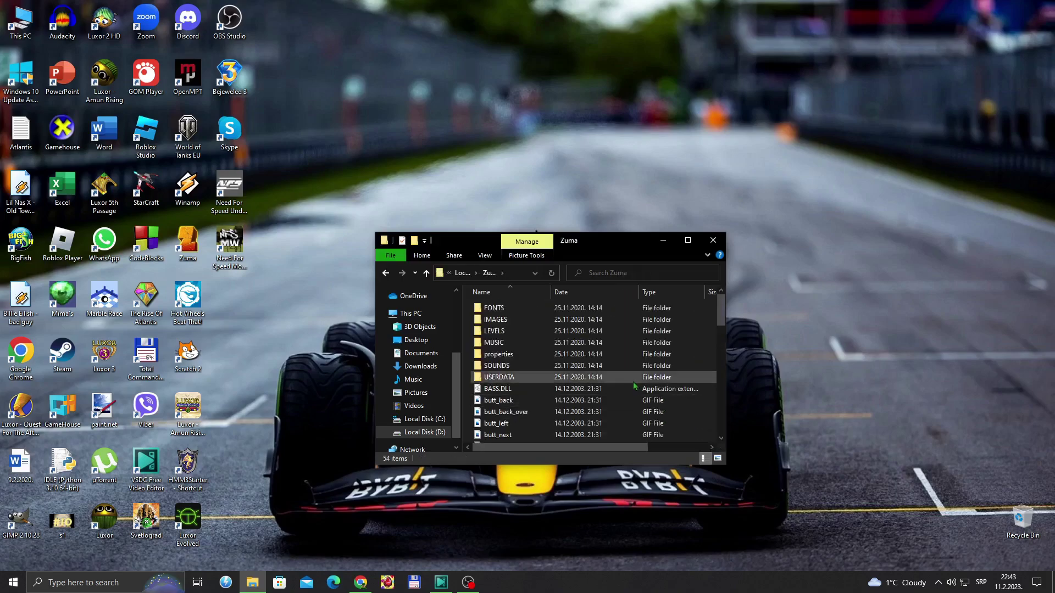
click(524, 358)
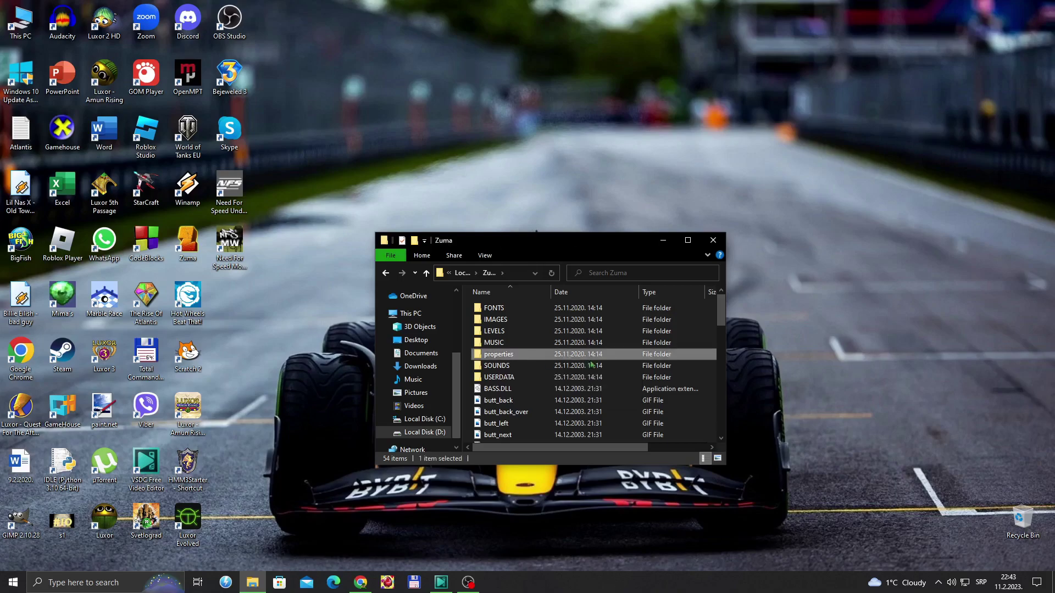
ctrl+click(632, 389)
scroll(616, 393, down, 2)
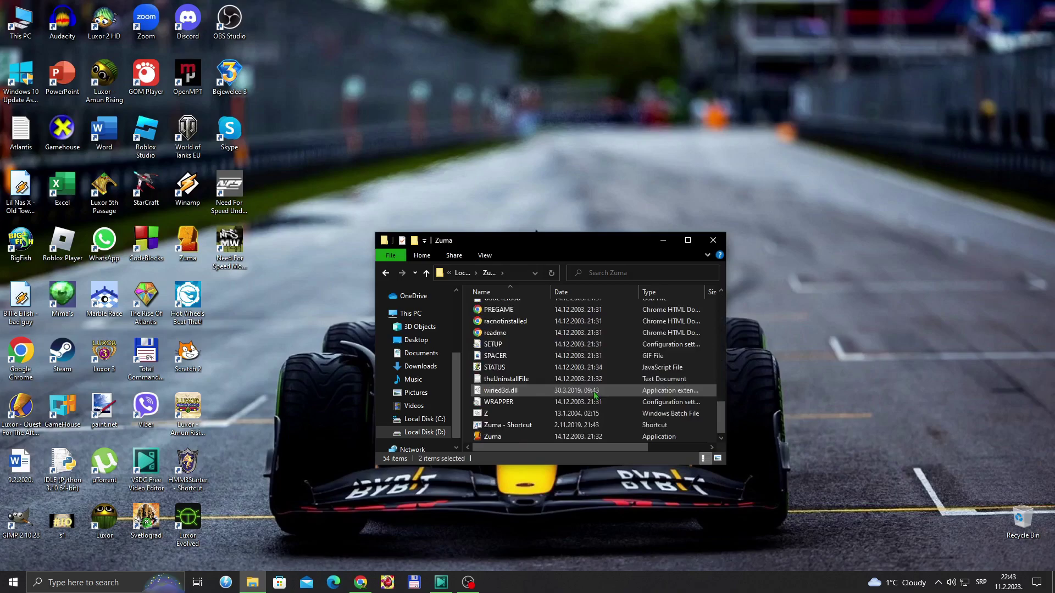
scroll(598, 412, down, 2)
ctrl+click(603, 437)
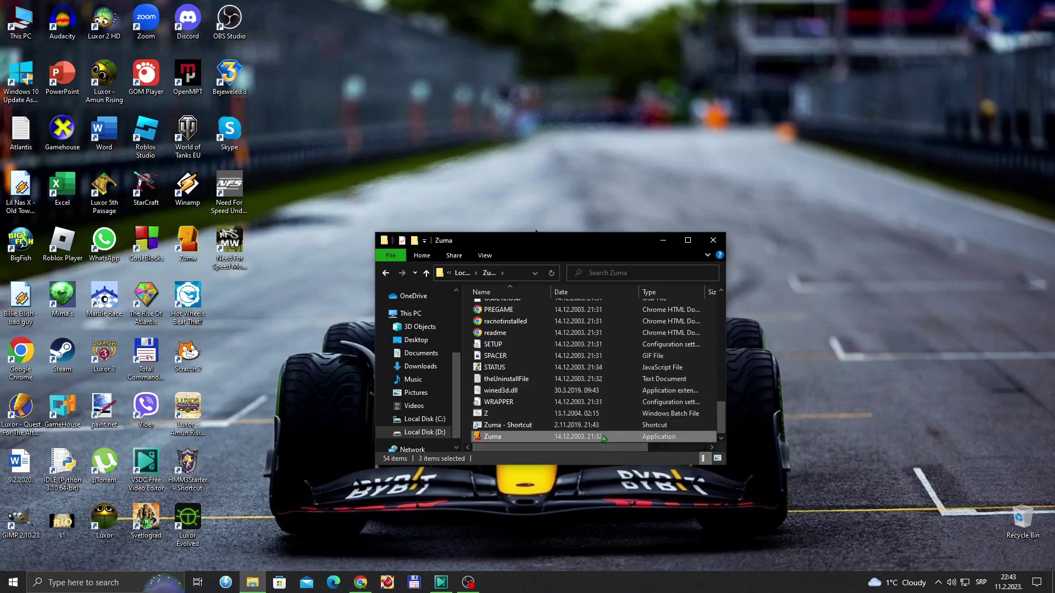
scroll(432, 346, up, 2)
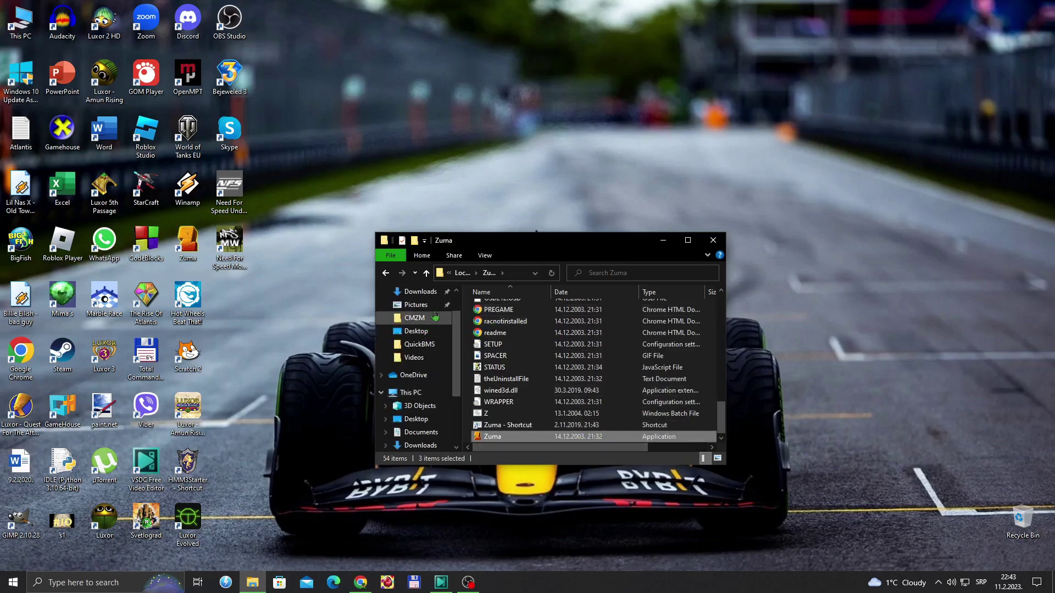
Browse to D:\Mima's\Mod files, which lists 36 mod folders including CMZM
click(462, 274)
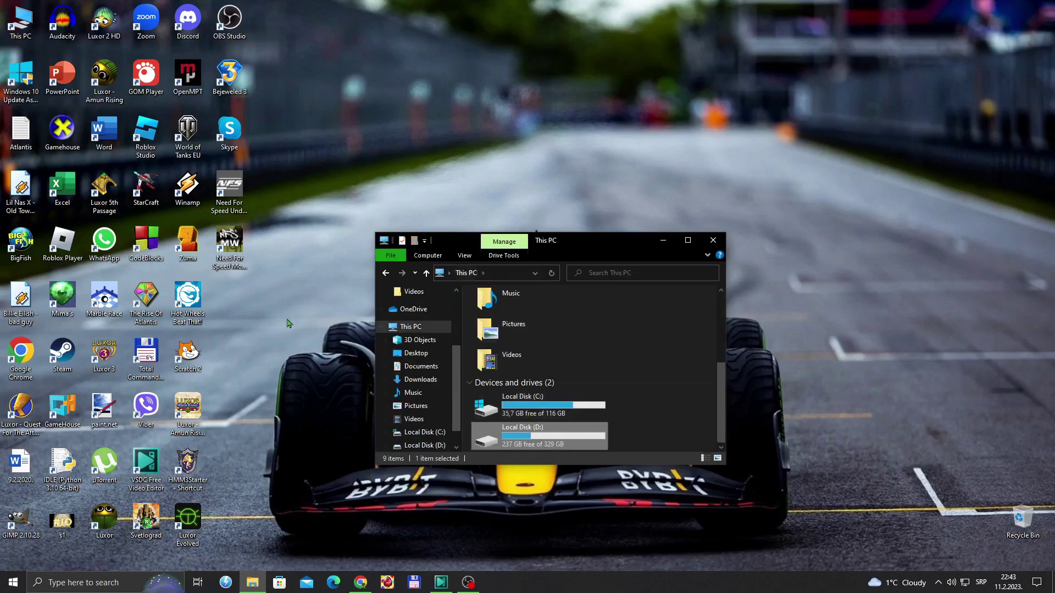
right_click(233, 305)
click(280, 326)
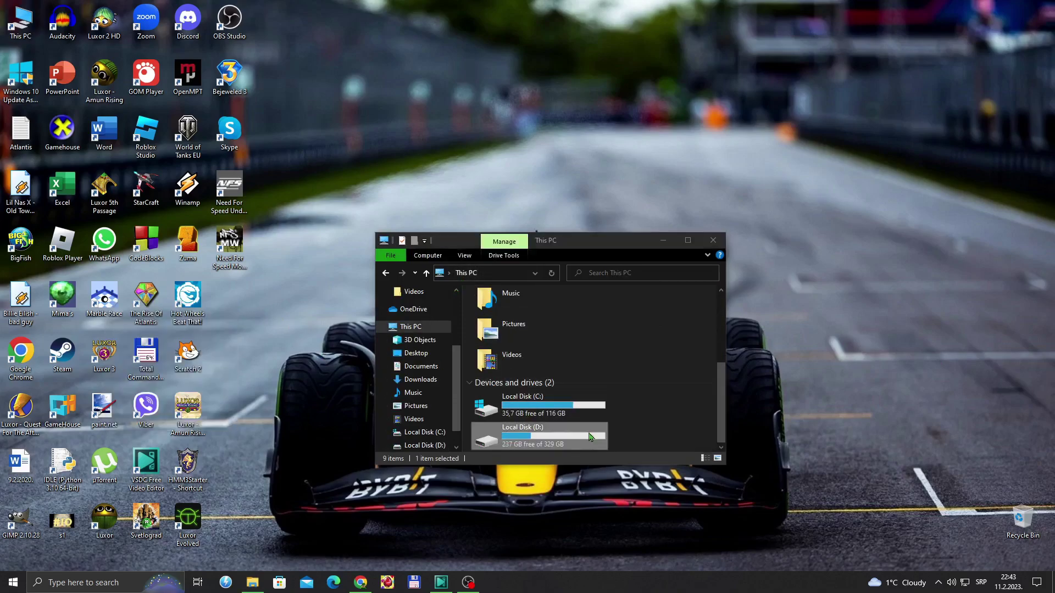
double_click(527, 434)
double_click(541, 366)
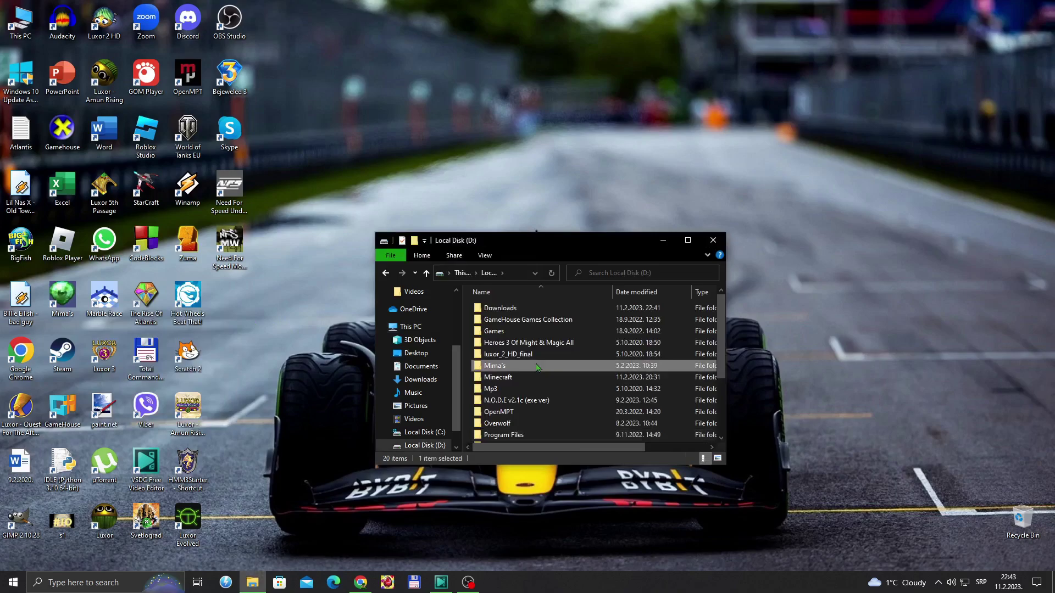
scroll(629, 406, down, 1)
double_click(621, 343)
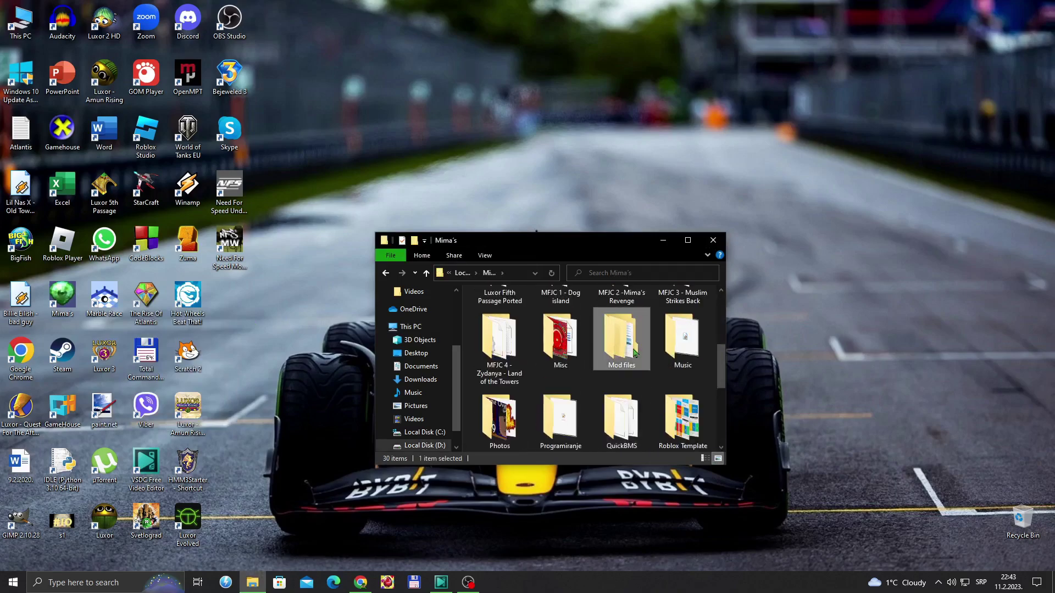
Make a 'cmzm video' folder in Mod files and paste properties, BASS.DLL and Zuma into it
click(689, 241)
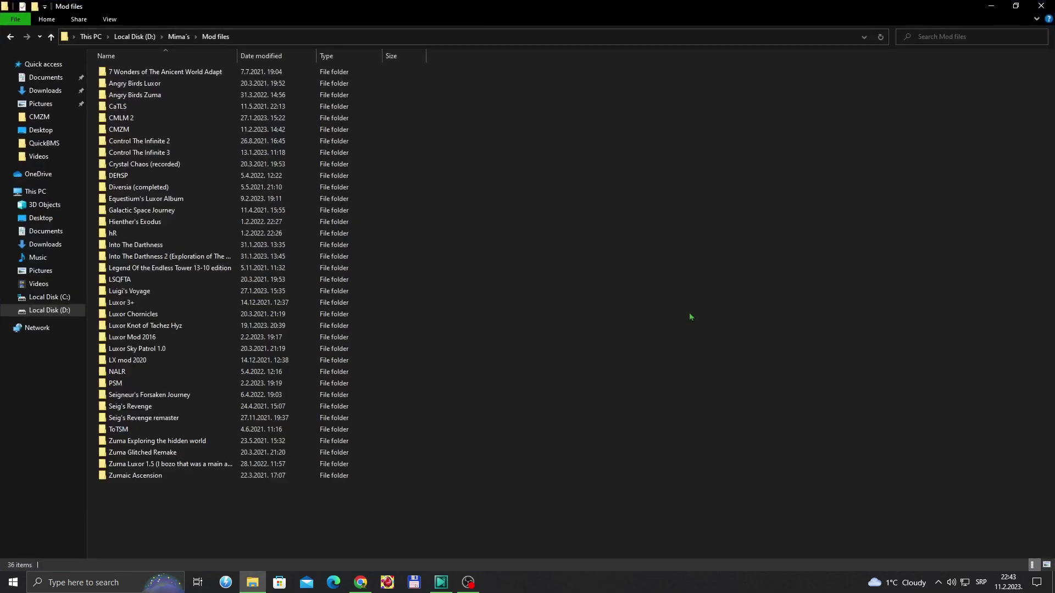
right_click(688, 312)
mouse_move(632, 451)
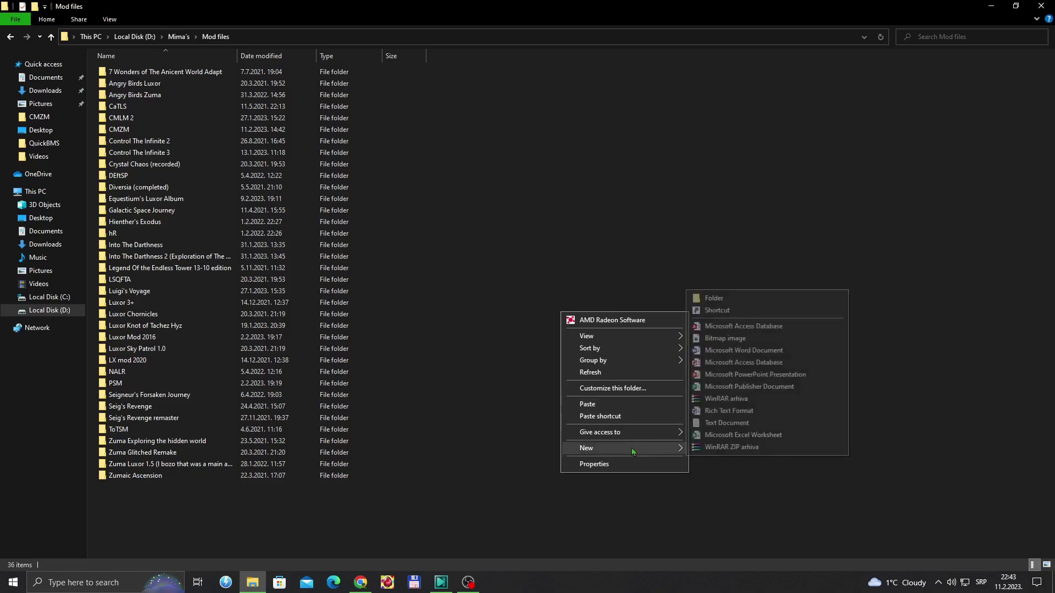
click(745, 301)
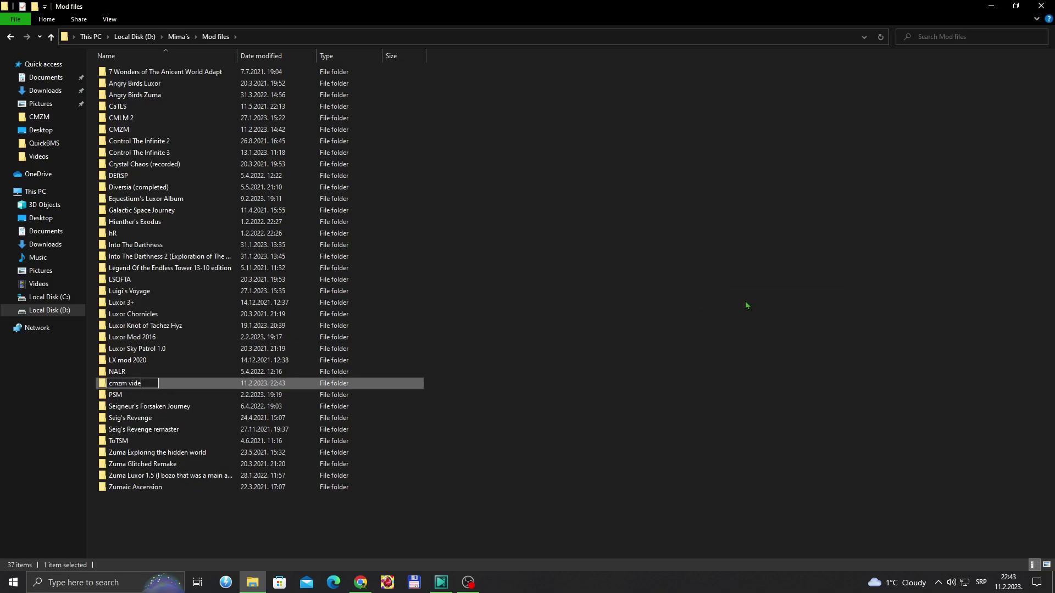
key(Return)
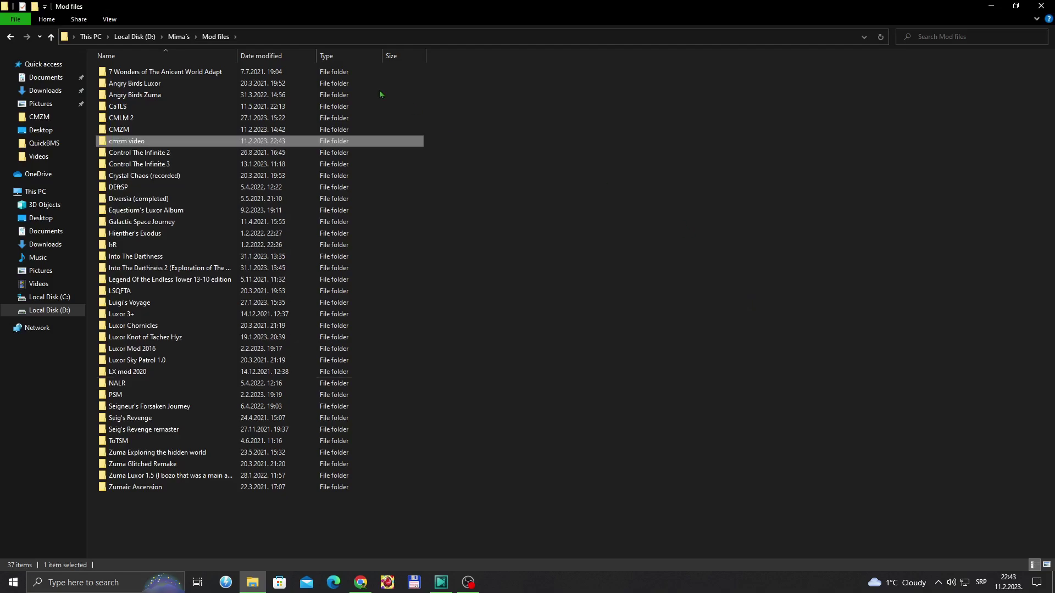
double_click(203, 142)
key(ctrl+v)
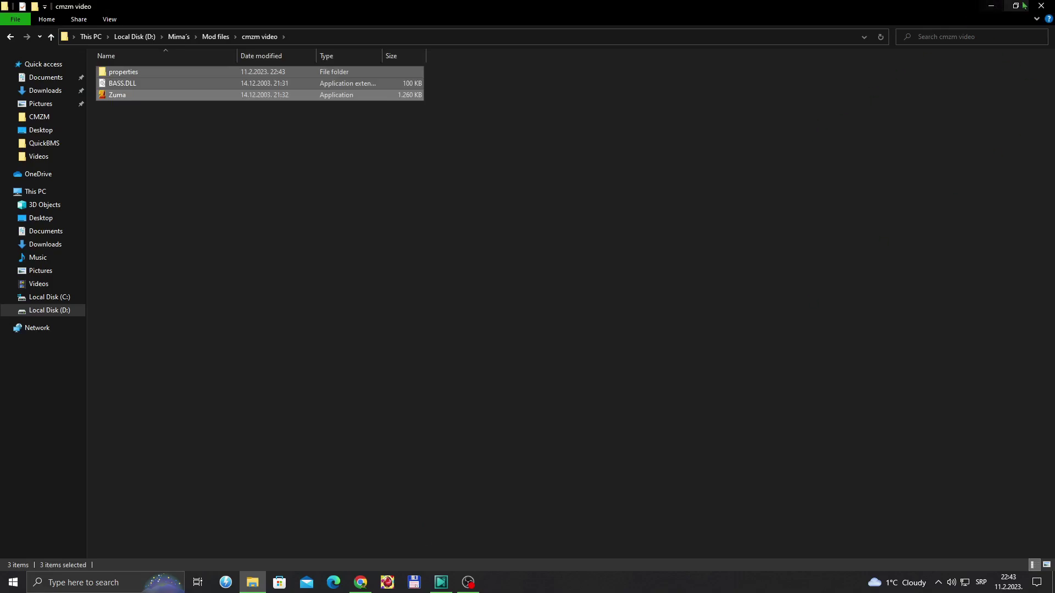
Open the Community Made Zuma Mod zip from D:\Downloads in WinRAR, then set it aside
click(135, 36)
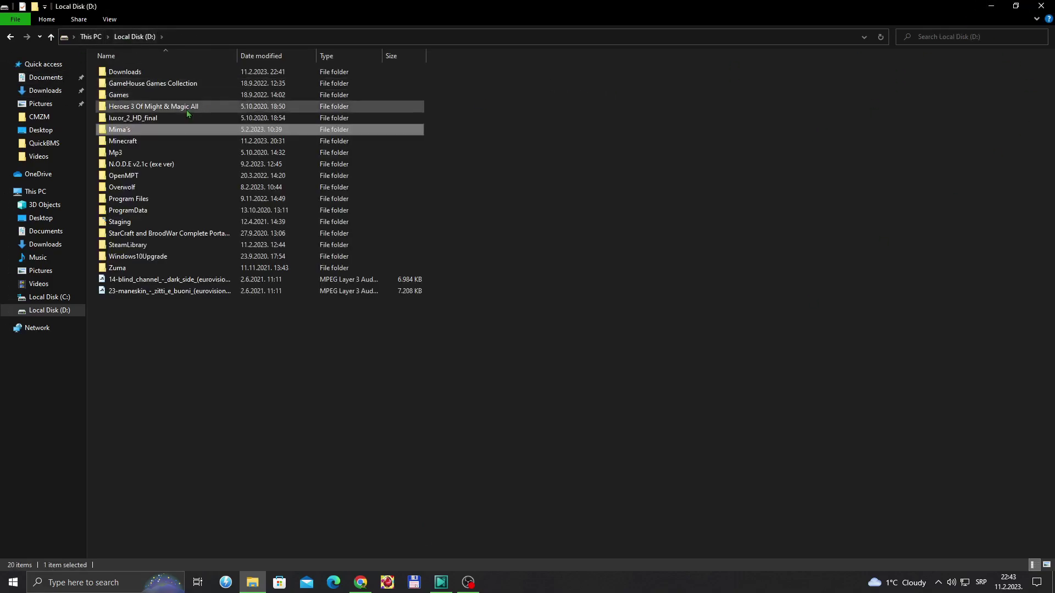
double_click(125, 72)
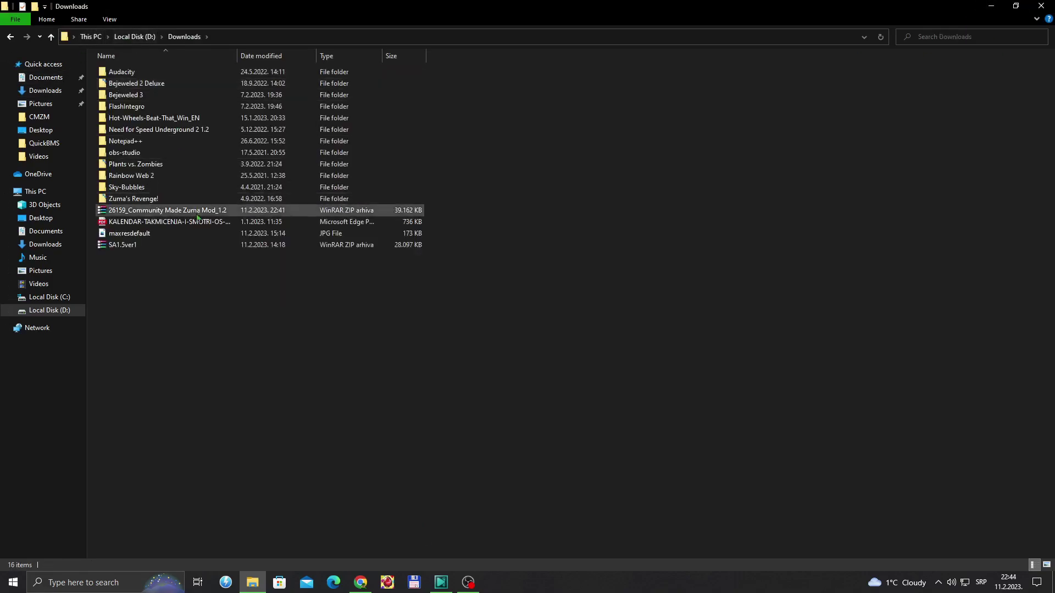
double_click(239, 213)
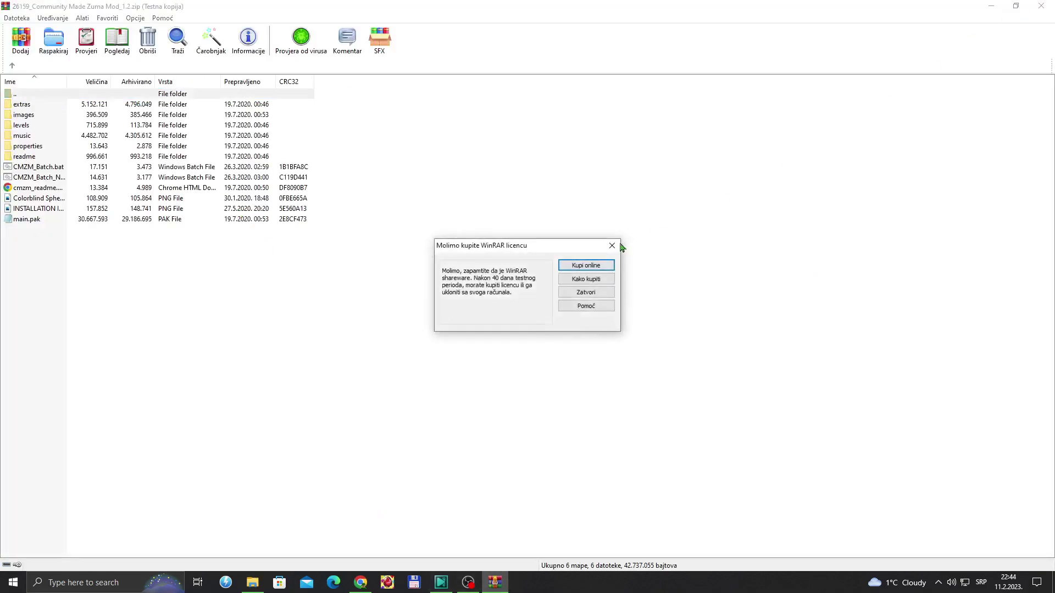
click(619, 246)
click(999, 6)
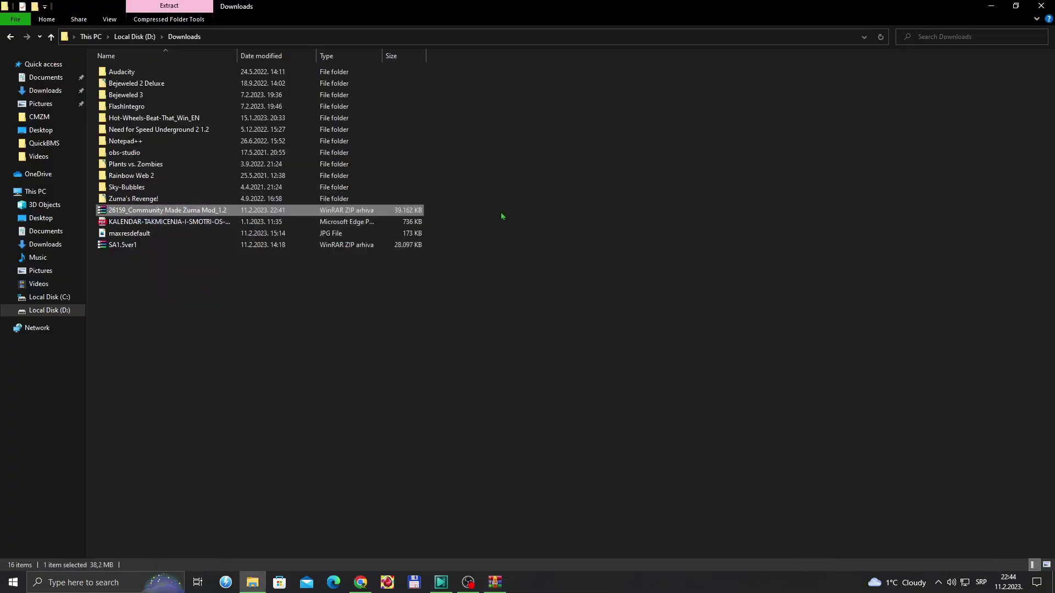
Extract the zip to '26159_Community Made Zuma Mod_1.2\' and move that folder to the desktop
right_click(212, 210)
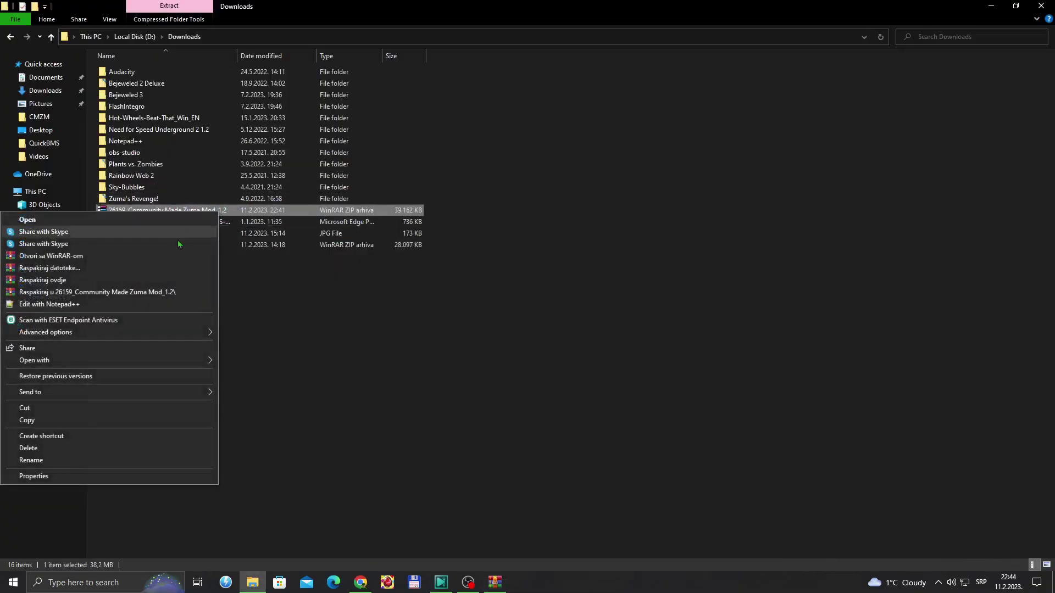
click(1016, 5)
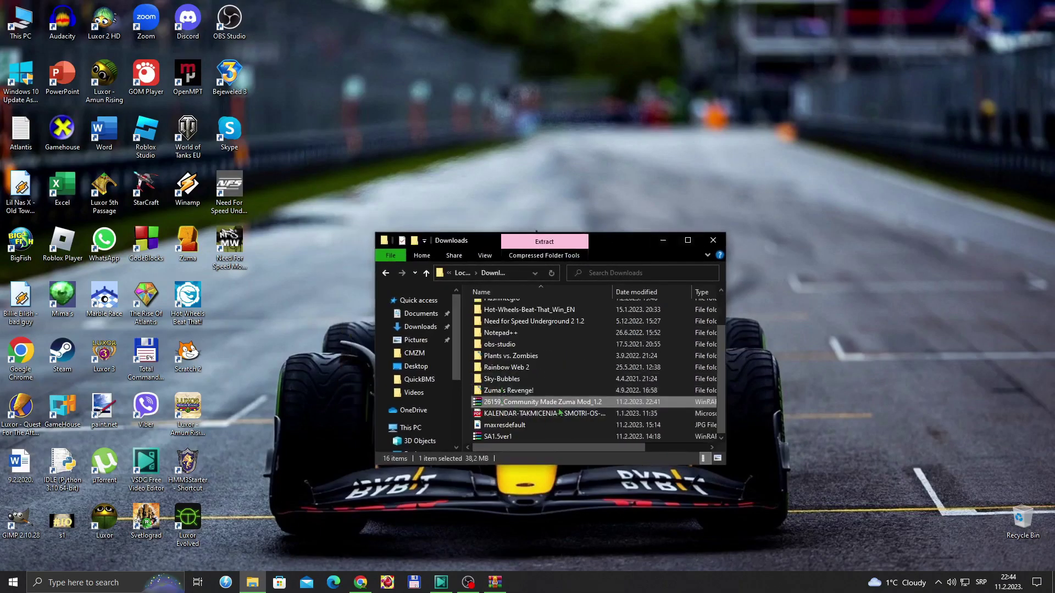
right_click(568, 404)
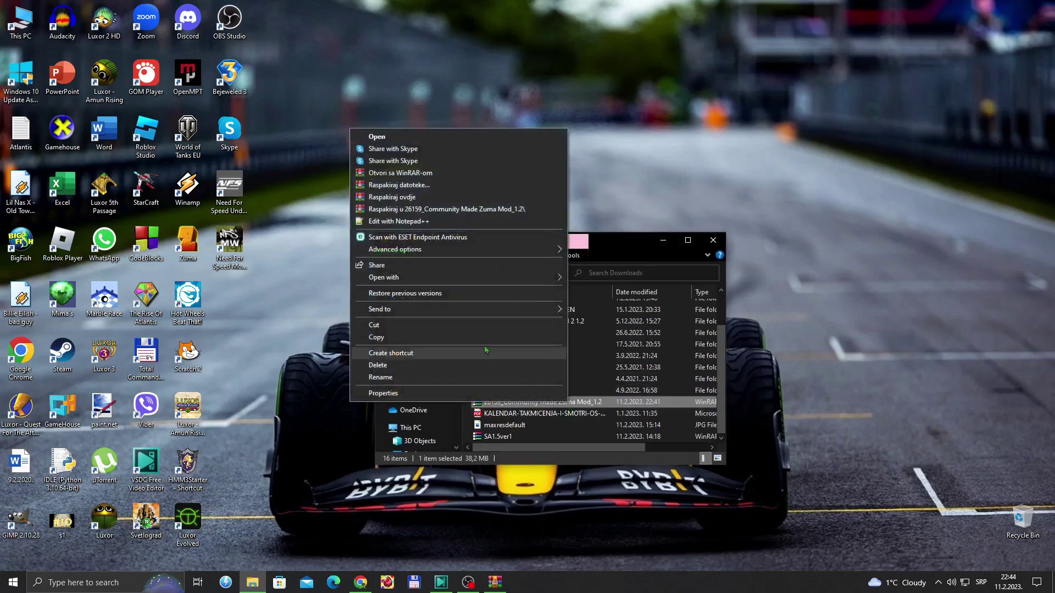
click(444, 209)
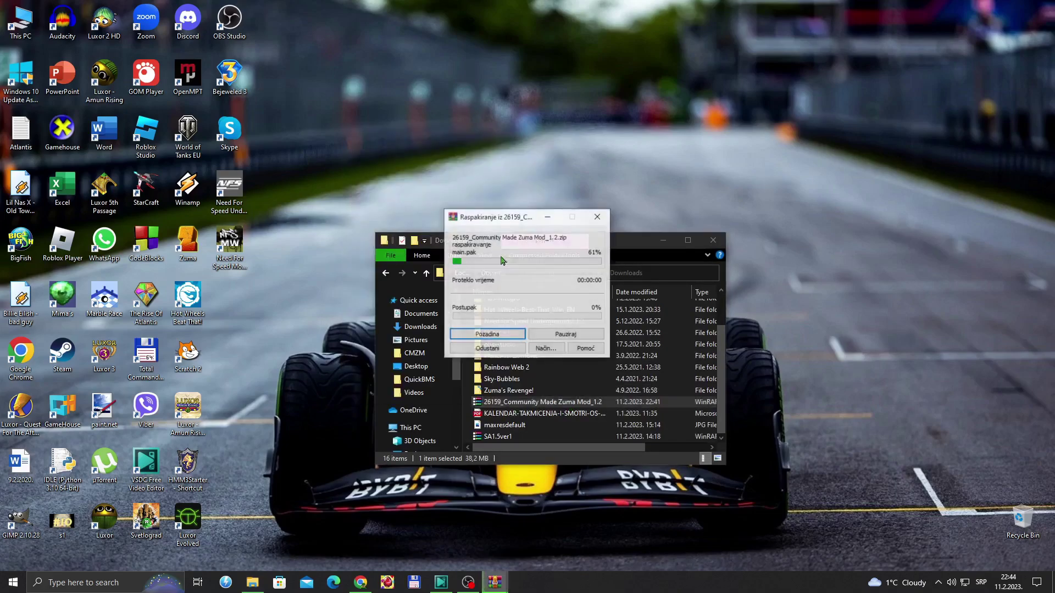
scroll(531, 428, up, 2)
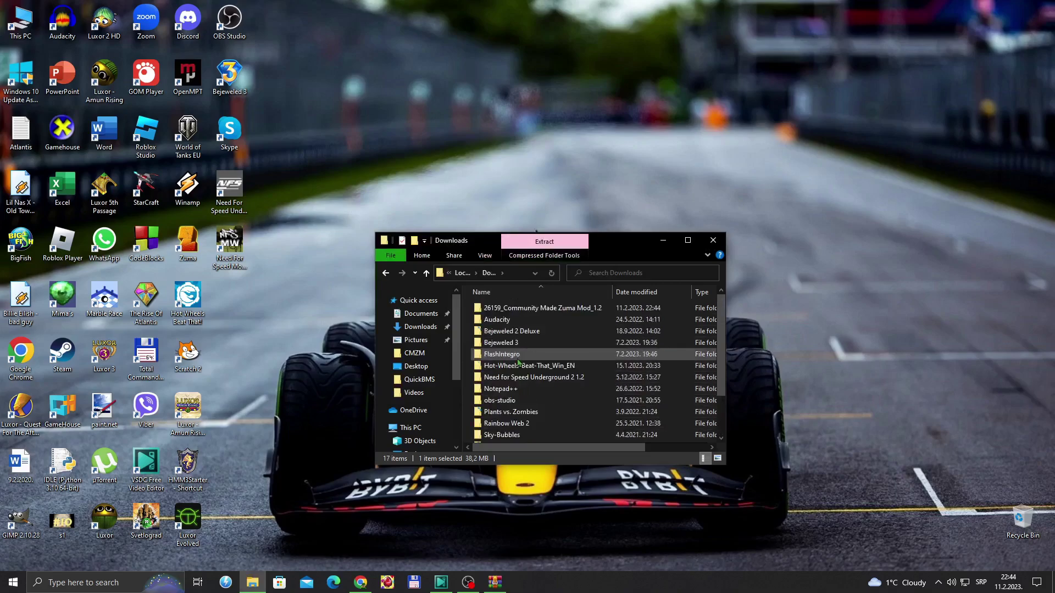
click(542, 309)
drag(542, 313, 259, 320)
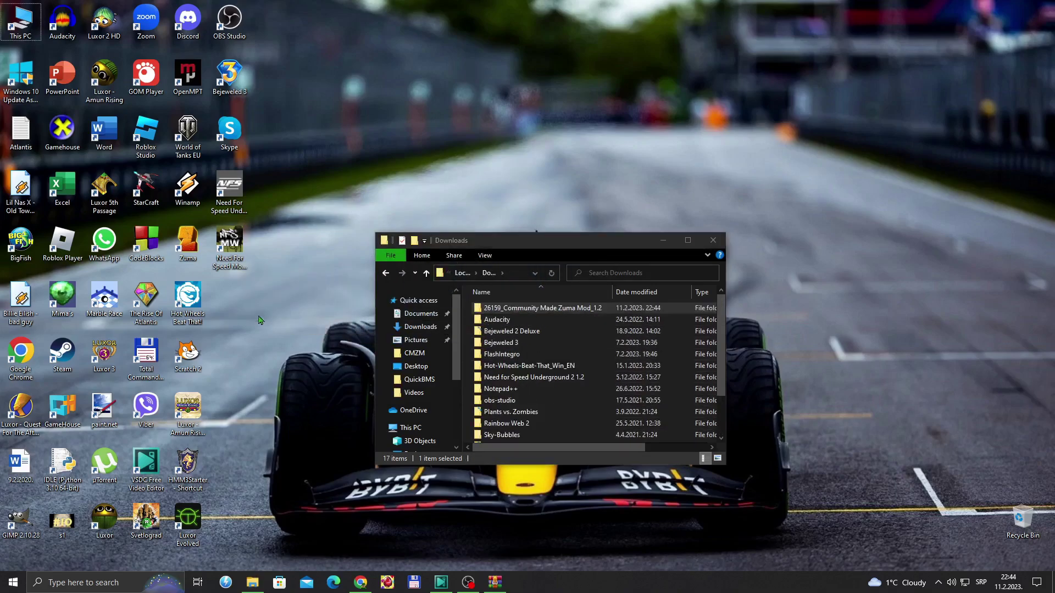
Close the Downloads window and rearrange This PC and the mod folder on the desktop
click(715, 243)
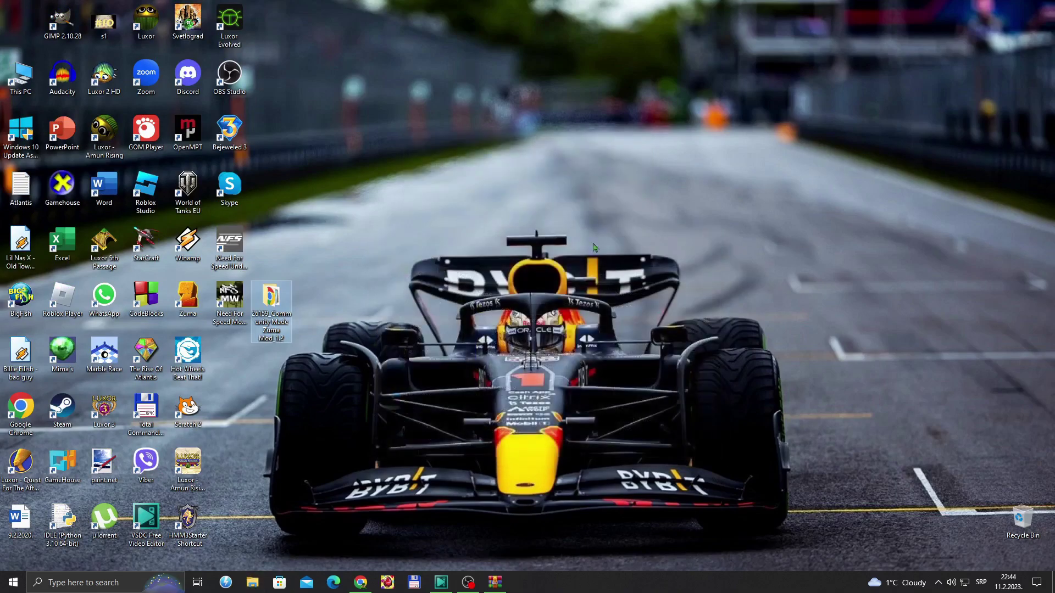
drag(21, 76, 20, 16)
drag(20, 131, 20, 76)
drag(271, 300, 240, 369)
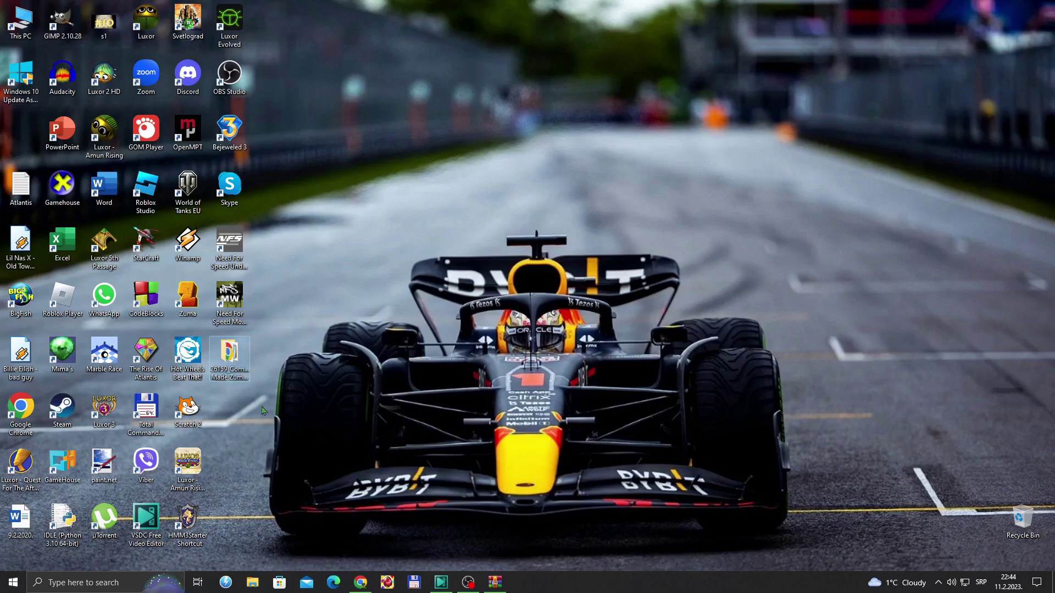
Open the extracted mod folder, select all 12 items, and go to the CMZM folder
key(Return)
mouse_move(518, 446)
mouse_down()
mouse_move(566, 446)
mouse_move(518, 446)
mouse_up()
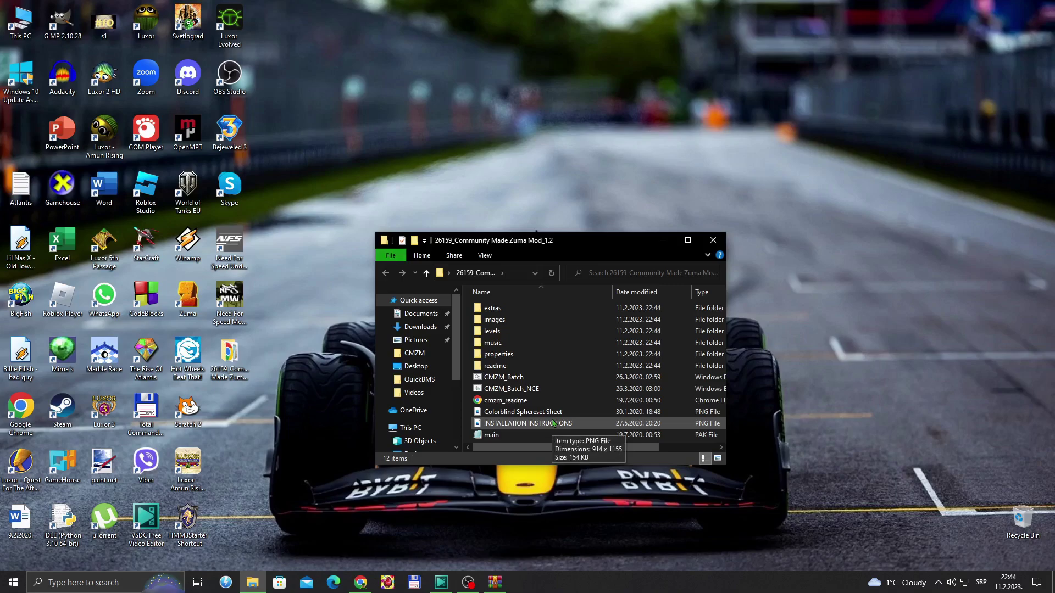
key(ctrl+a)
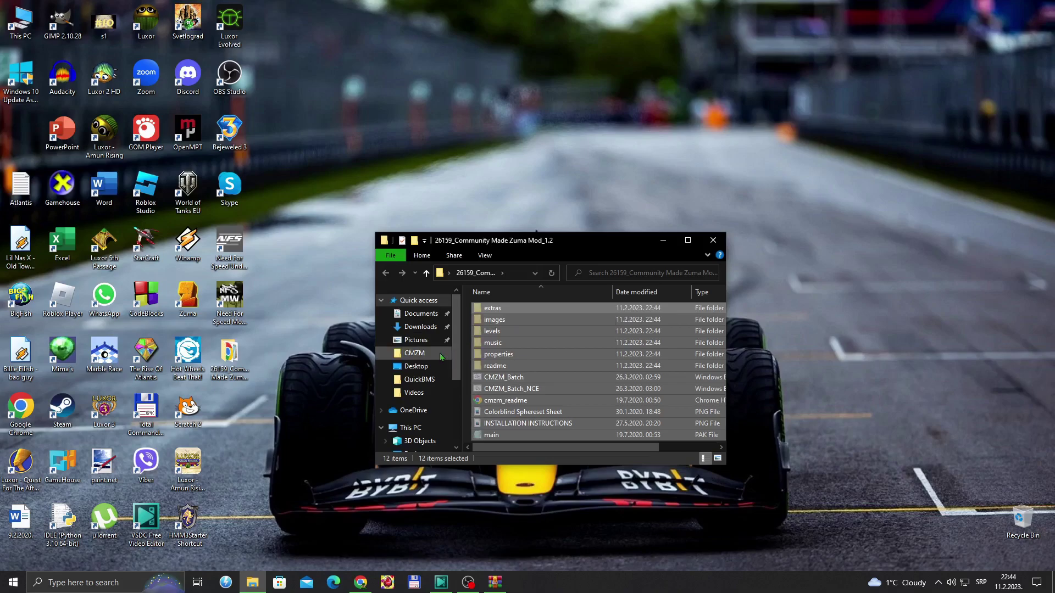
click(440, 356)
Paste the mod's items into cmzm video, replacing the files already in the destination
click(464, 273)
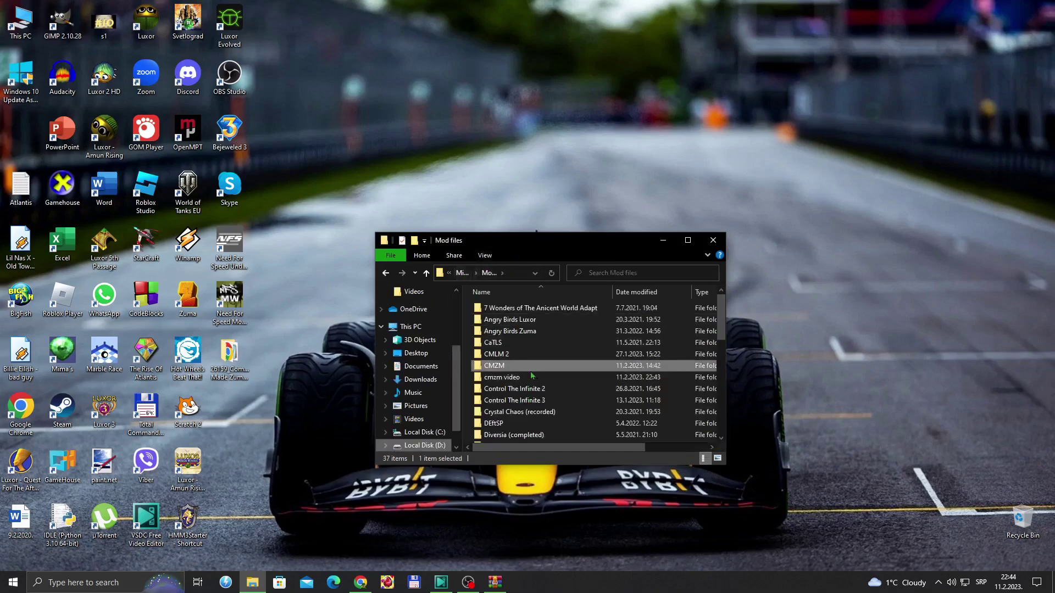
double_click(529, 371)
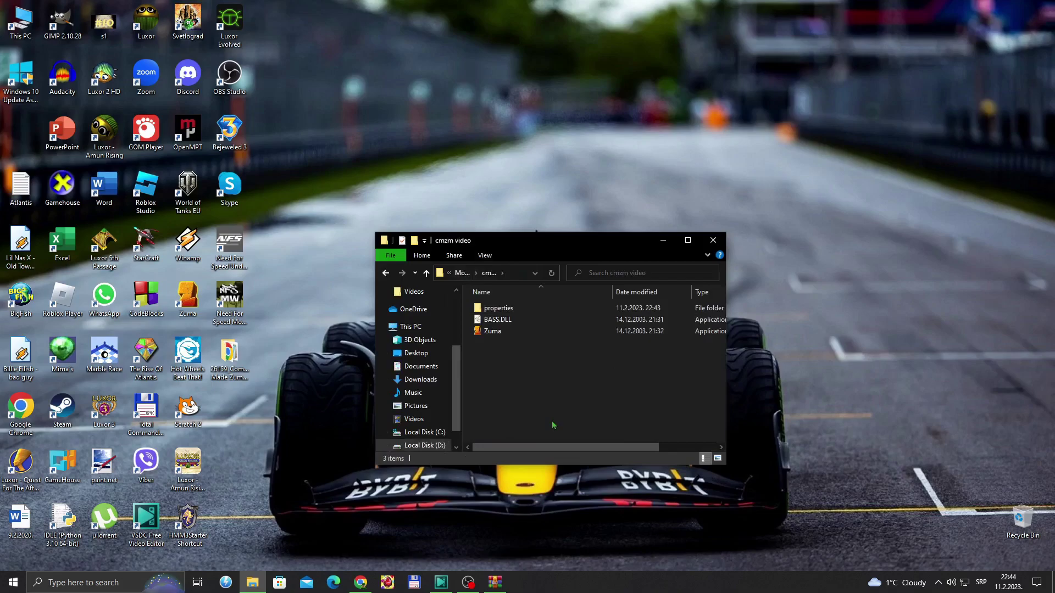
key(ctrl+v)
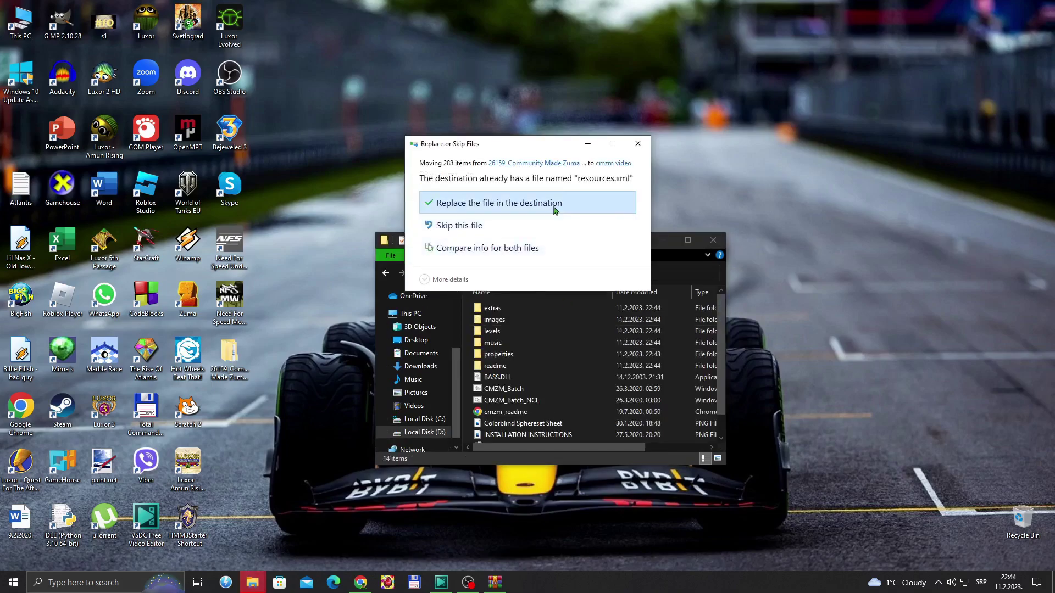
click(535, 227)
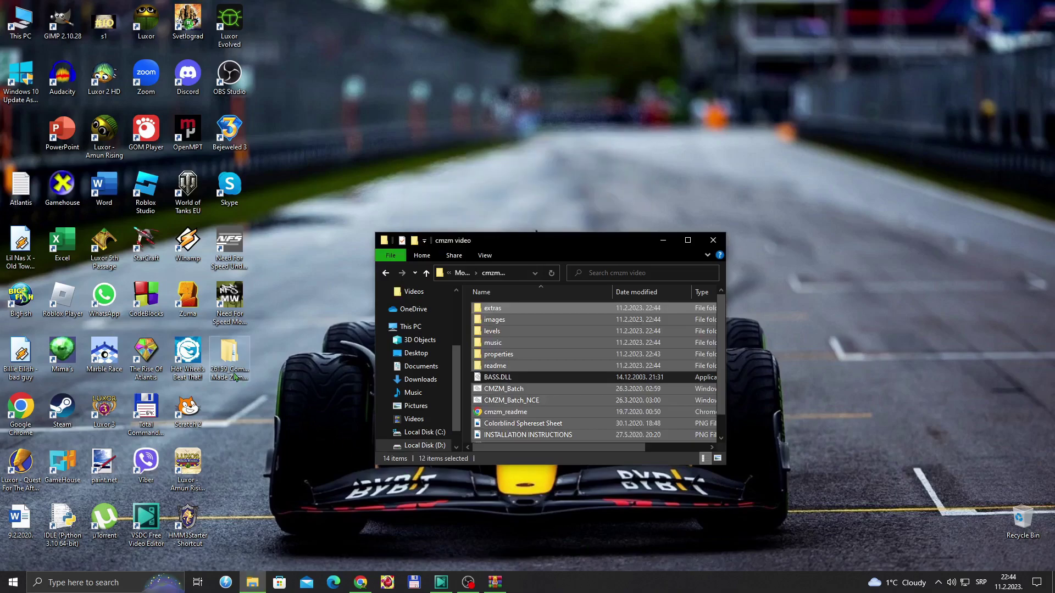
Delete the leftover desktop mod folder and launch the modded Zuma from cmzm video
drag(233, 378, 1020, 519)
scroll(549, 377, down, 1)
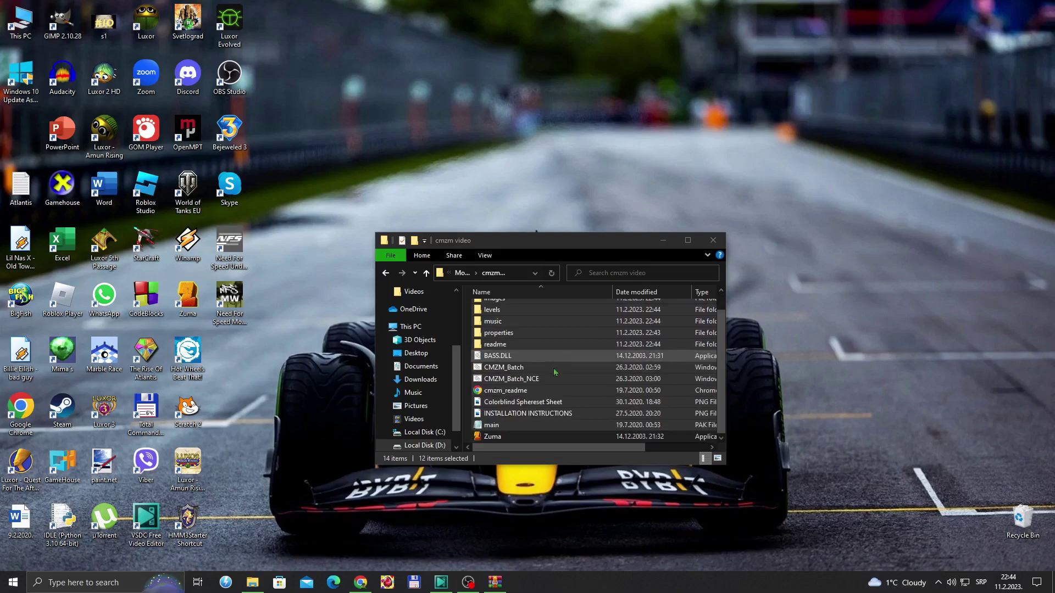
drag(531, 424, 532, 425)
click(916, 316)
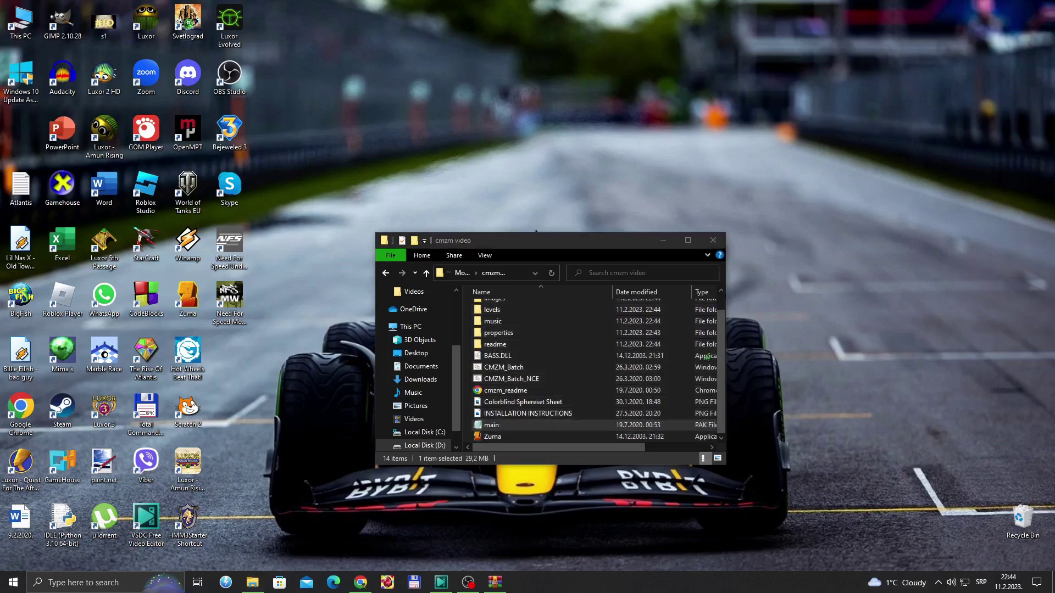
double_click(555, 437)
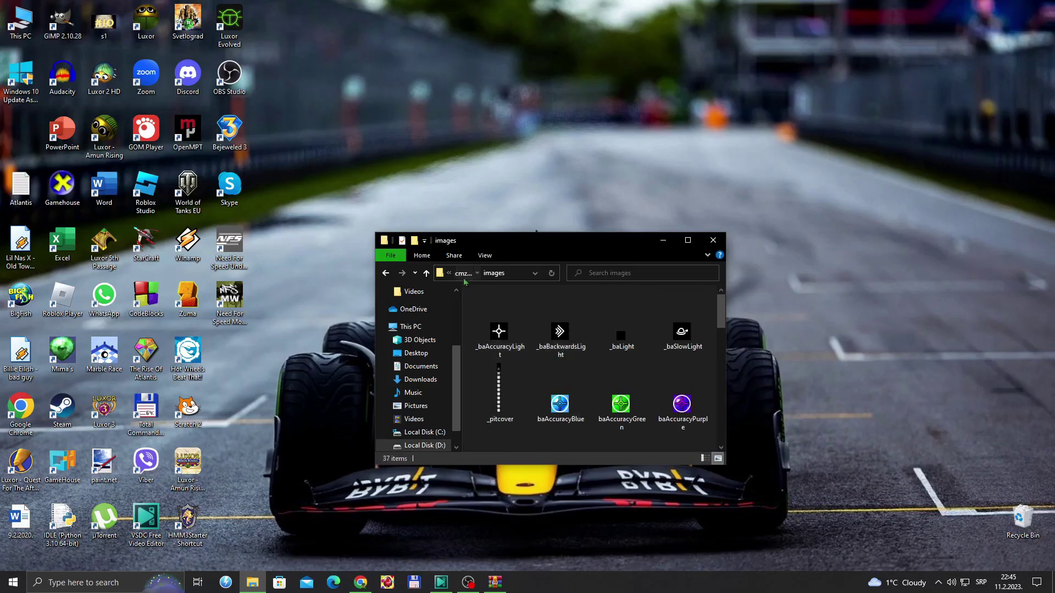
Launch QuickBMS from Mima's QuickBMS folder and choose the 7x7m script
click(462, 274)
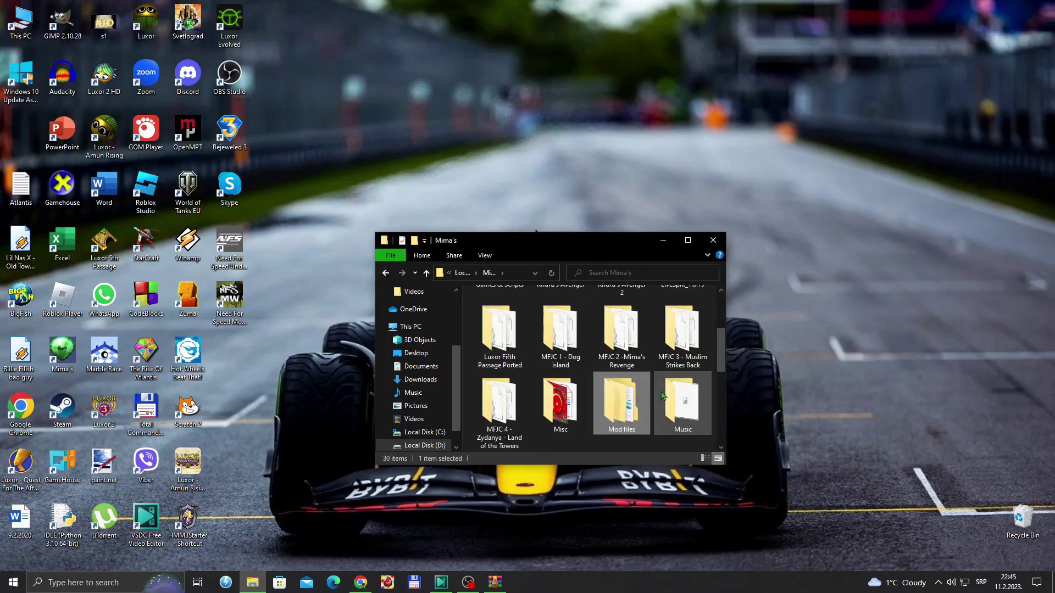
scroll(615, 395, down, 4)
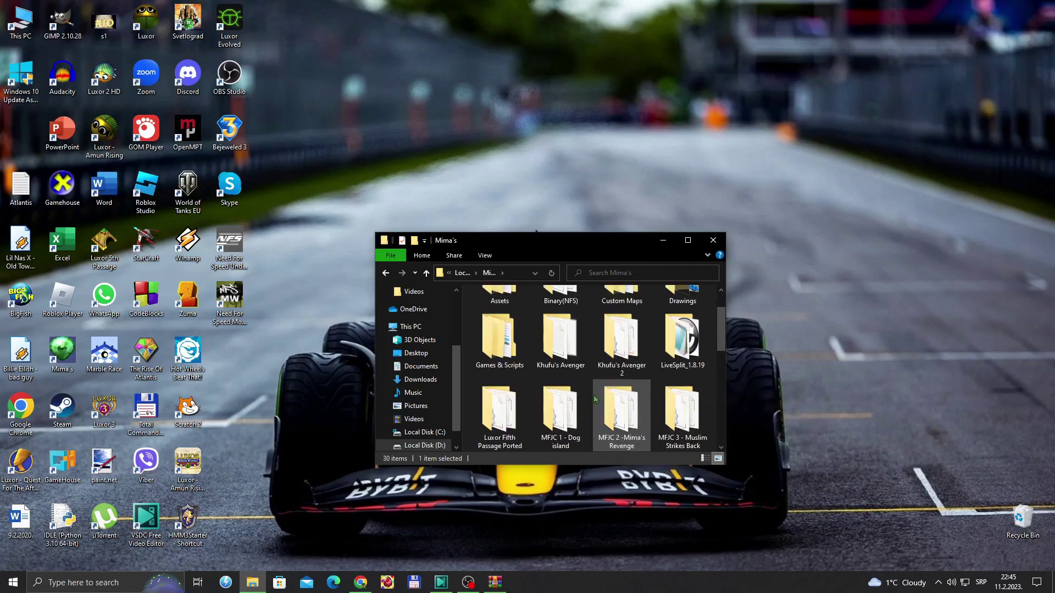
double_click(621, 347)
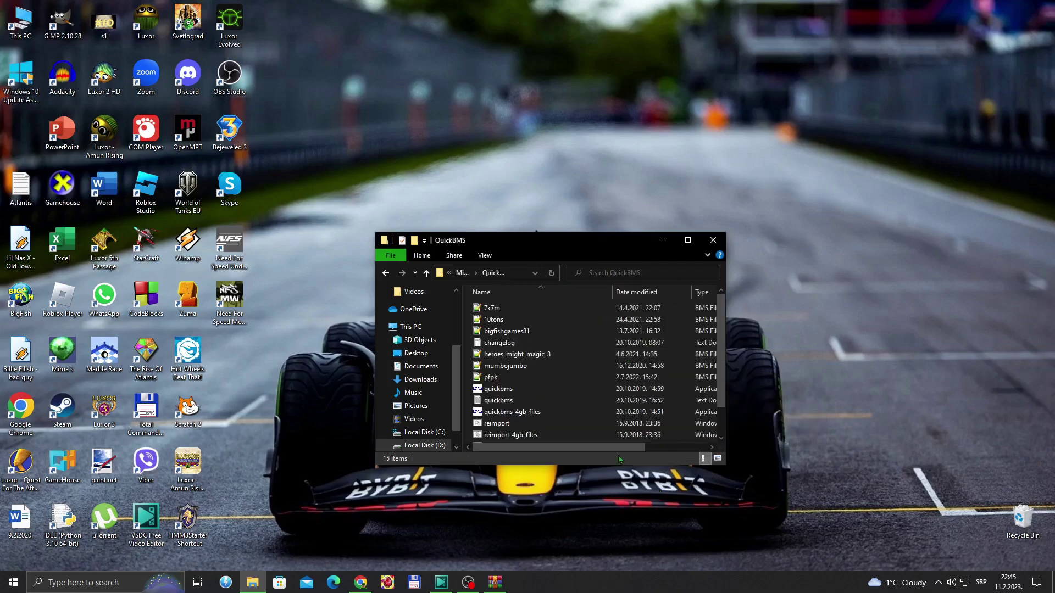
double_click(544, 389)
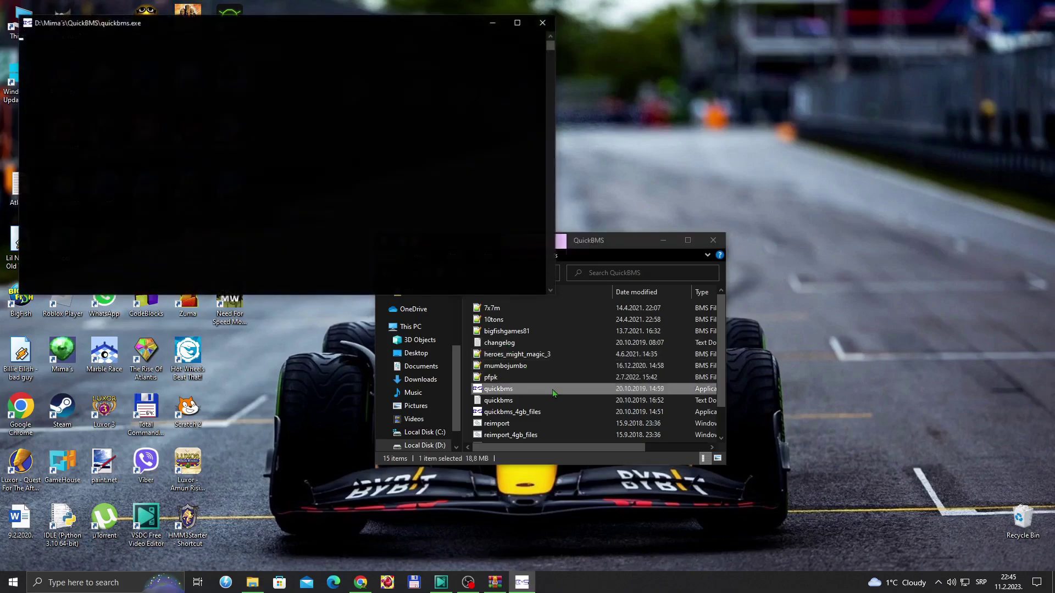
click(215, 29)
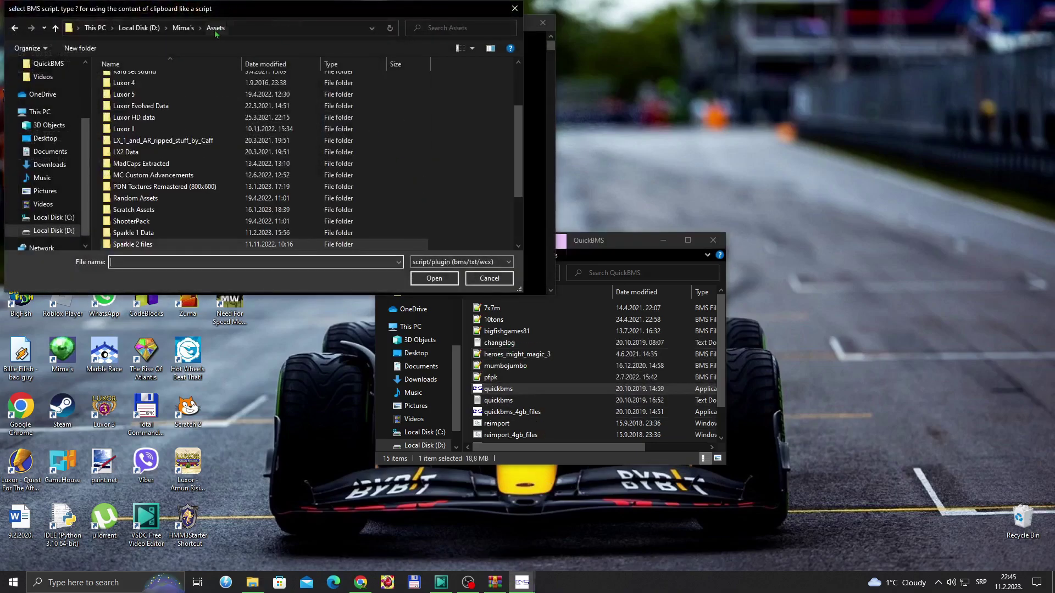
click(183, 28)
scroll(187, 220, down, 5)
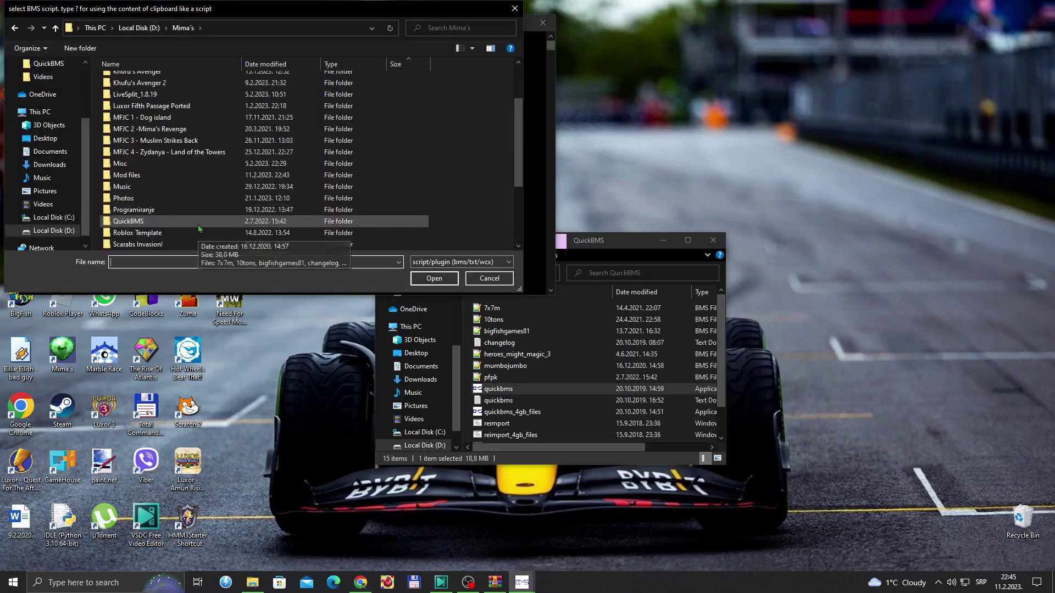
double_click(185, 222)
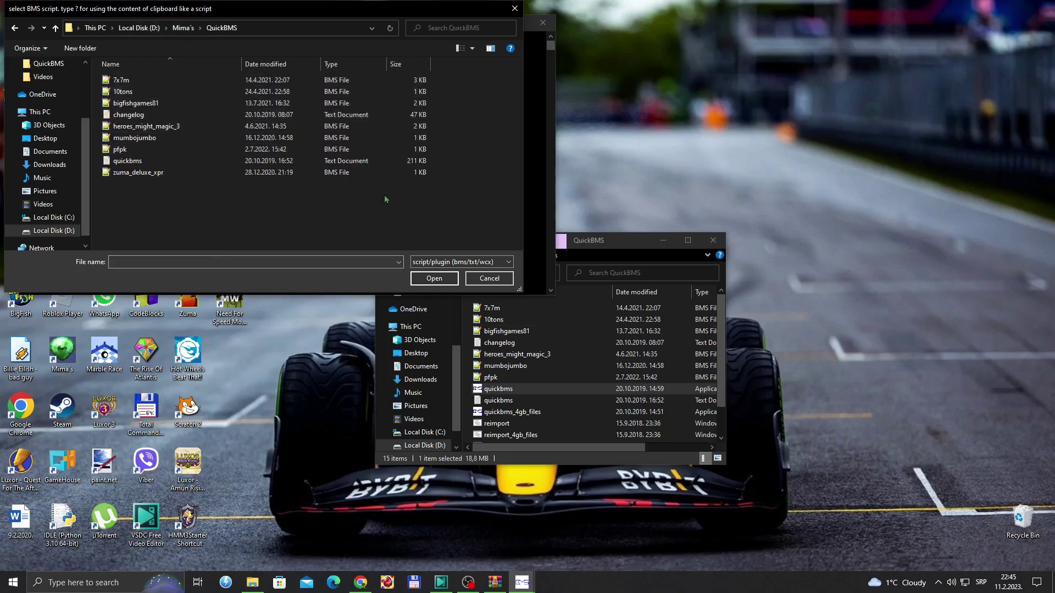
double_click(135, 81)
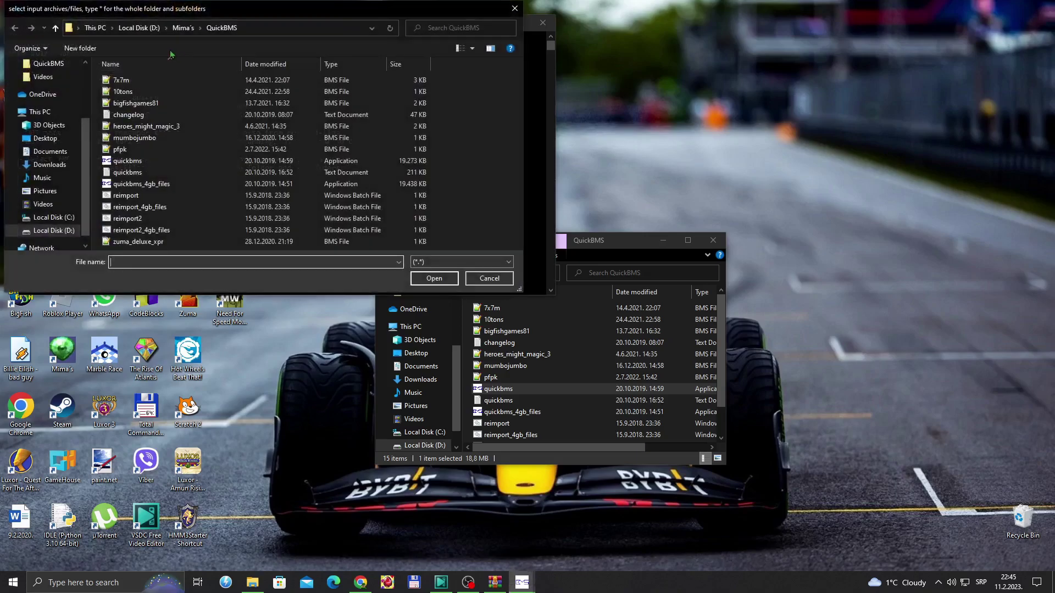
Pick cmzm video\main.pak as the archive and save output to the cmzm video folder
click(177, 30)
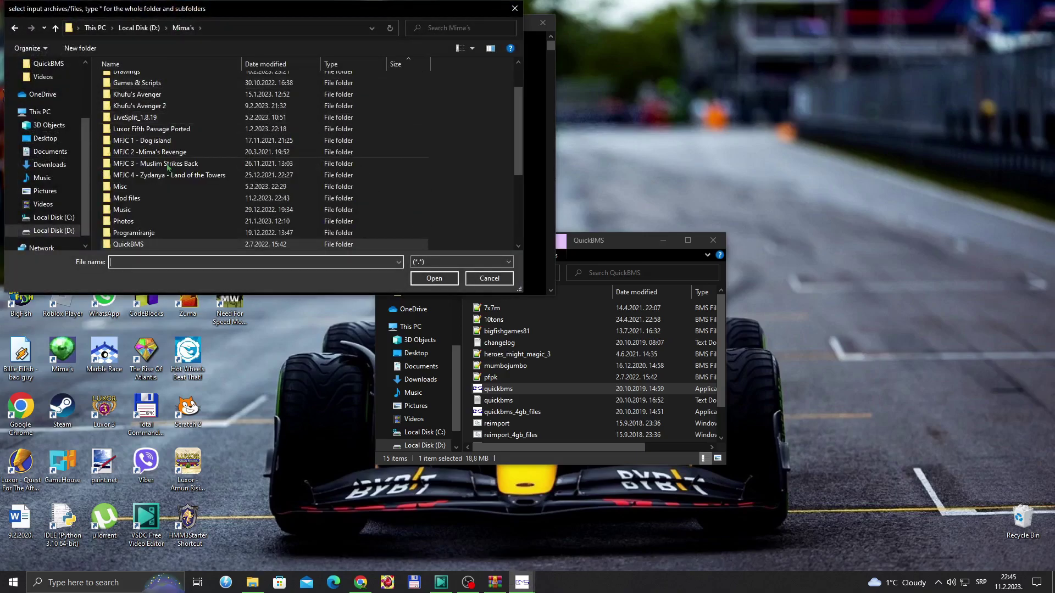
double_click(158, 200)
double_click(191, 150)
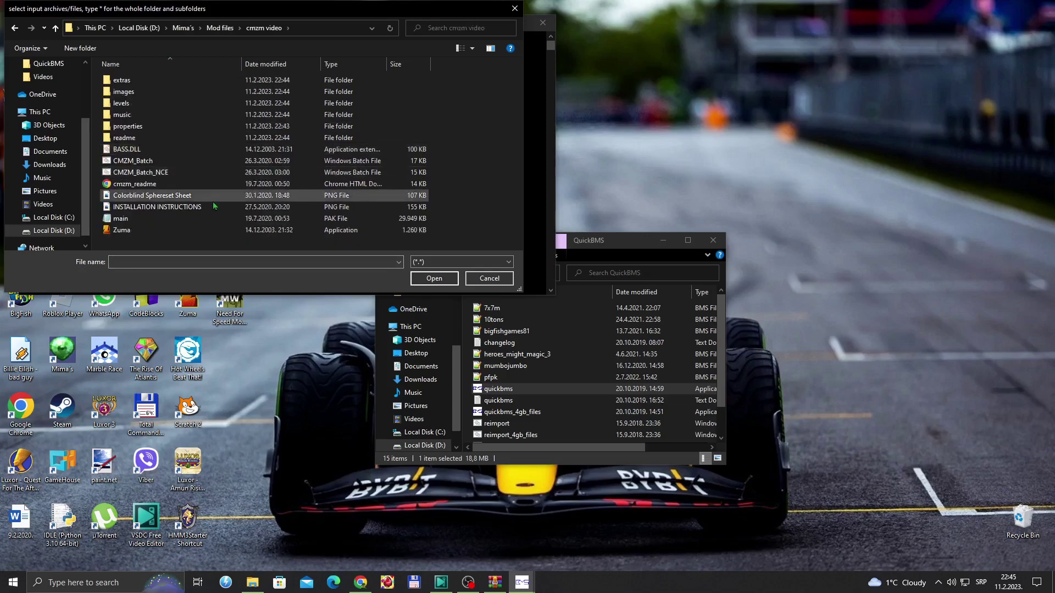
double_click(153, 218)
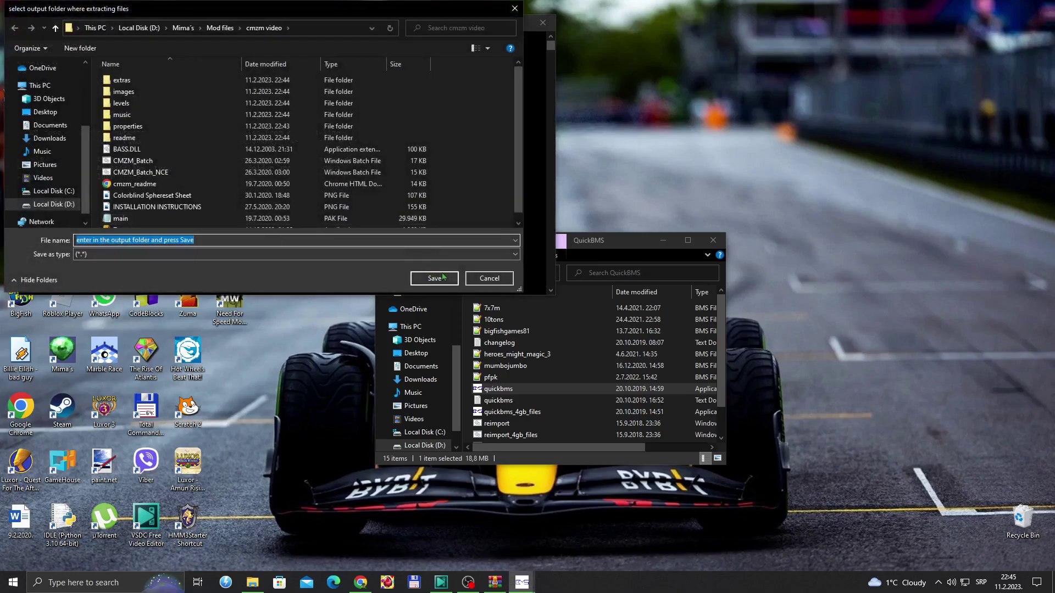
click(434, 278)
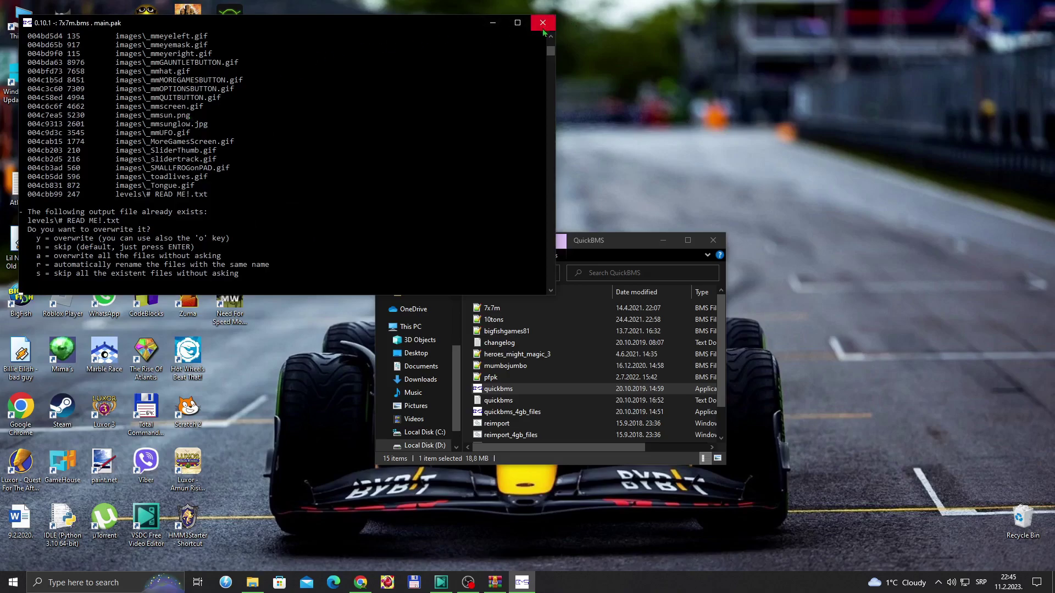
Close the paused console and relaunch QuickBMS with the 7x7m script
click(543, 23)
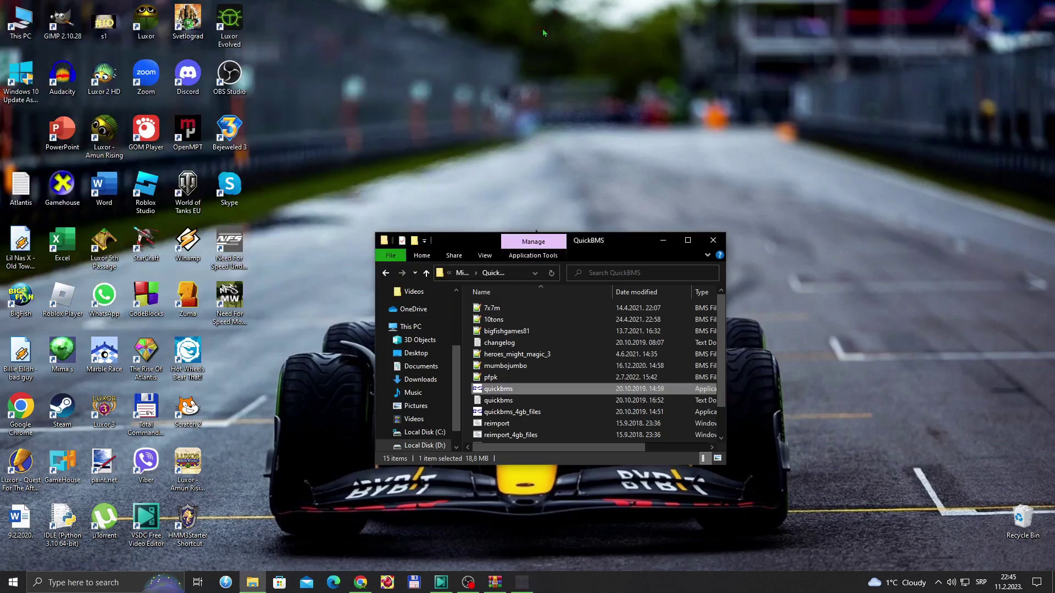
double_click(527, 389)
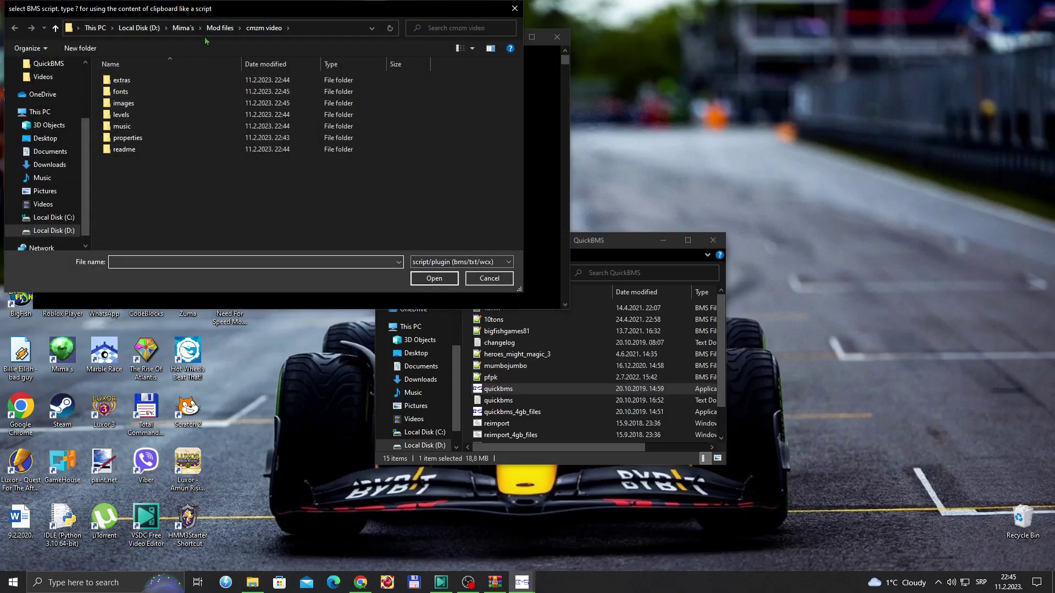
click(183, 28)
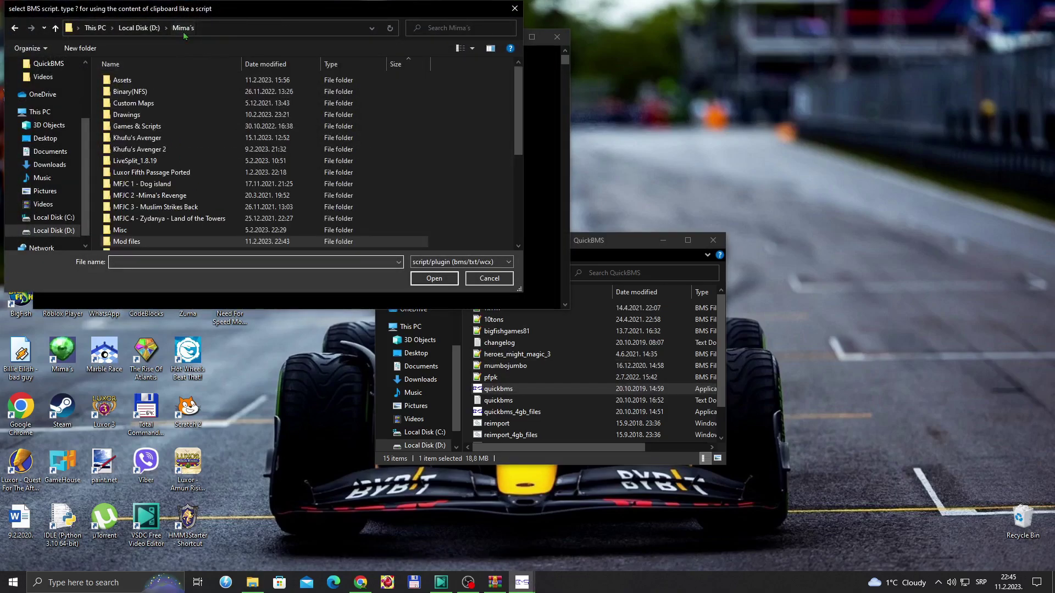
scroll(148, 181, down, 2)
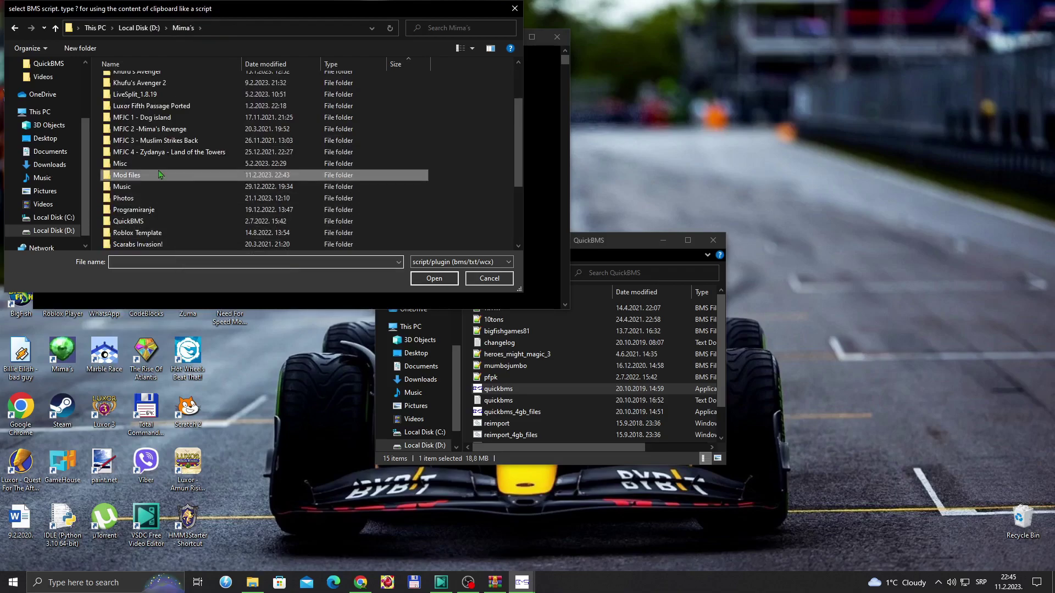
scroll(159, 174, up, 2)
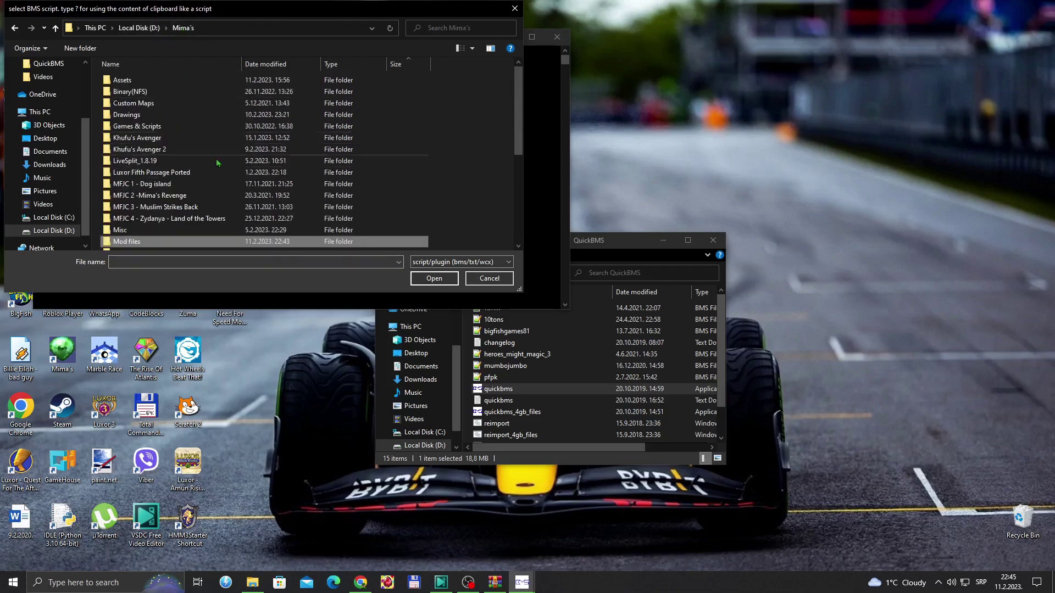
scroll(218, 165, down, 2)
double_click(198, 221)
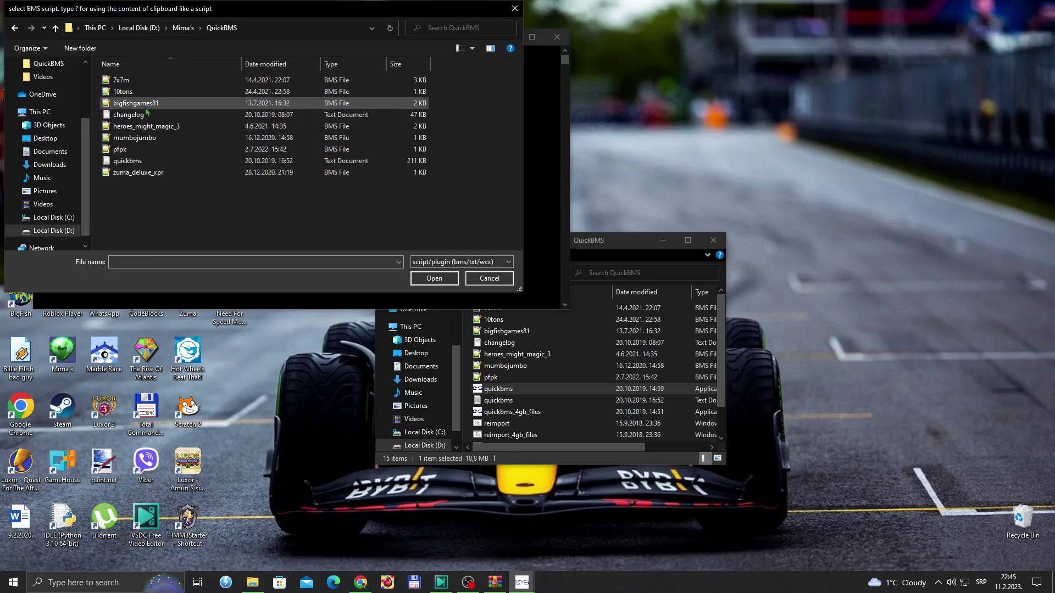
double_click(137, 82)
Extract cmzm video\main.pak into cmzm video, overwriting existing files, then close the finished console
click(183, 29)
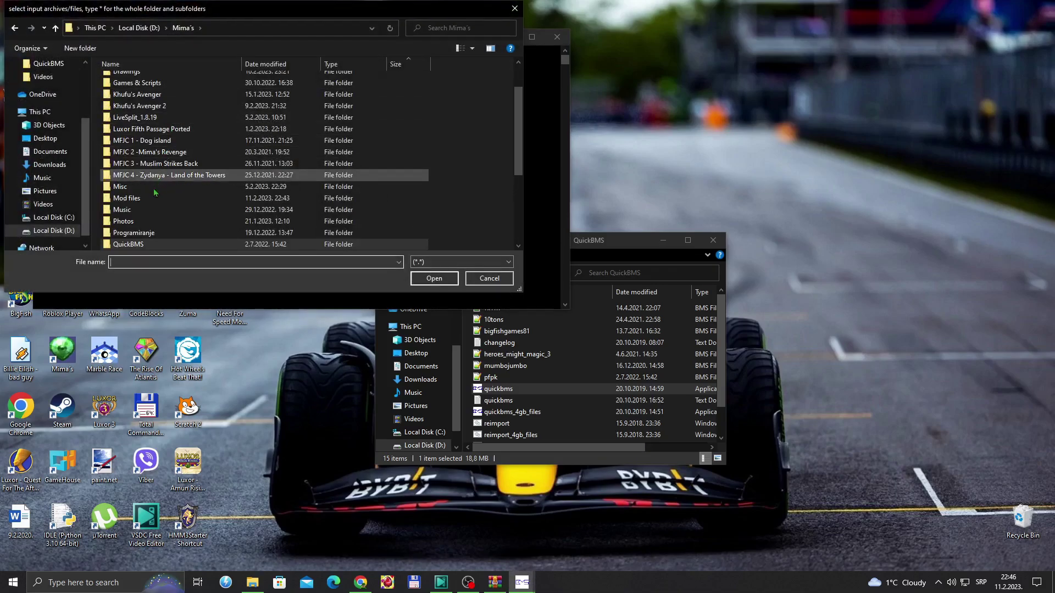
double_click(171, 197)
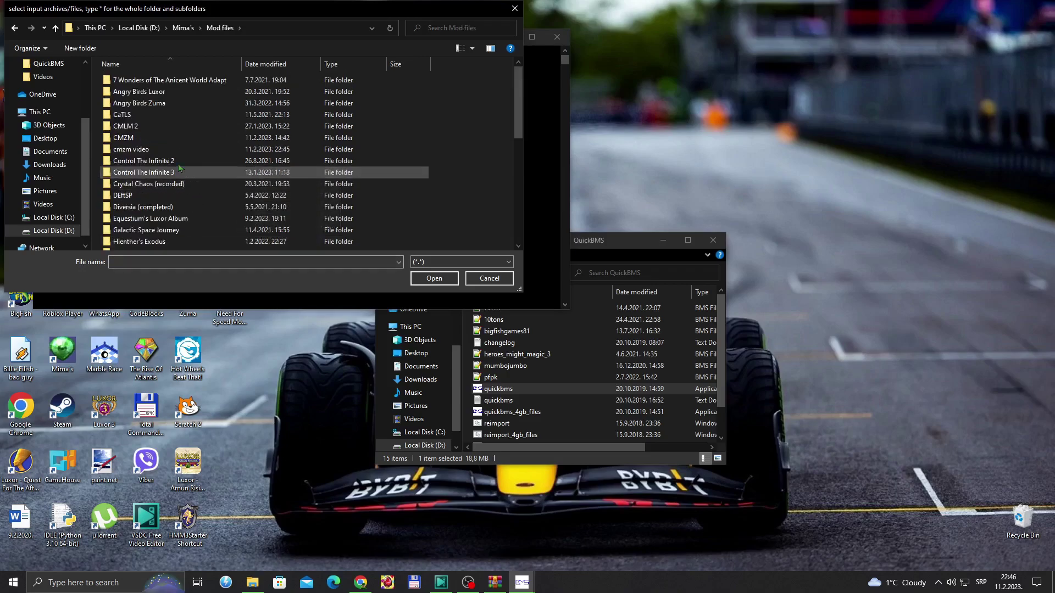
double_click(153, 152)
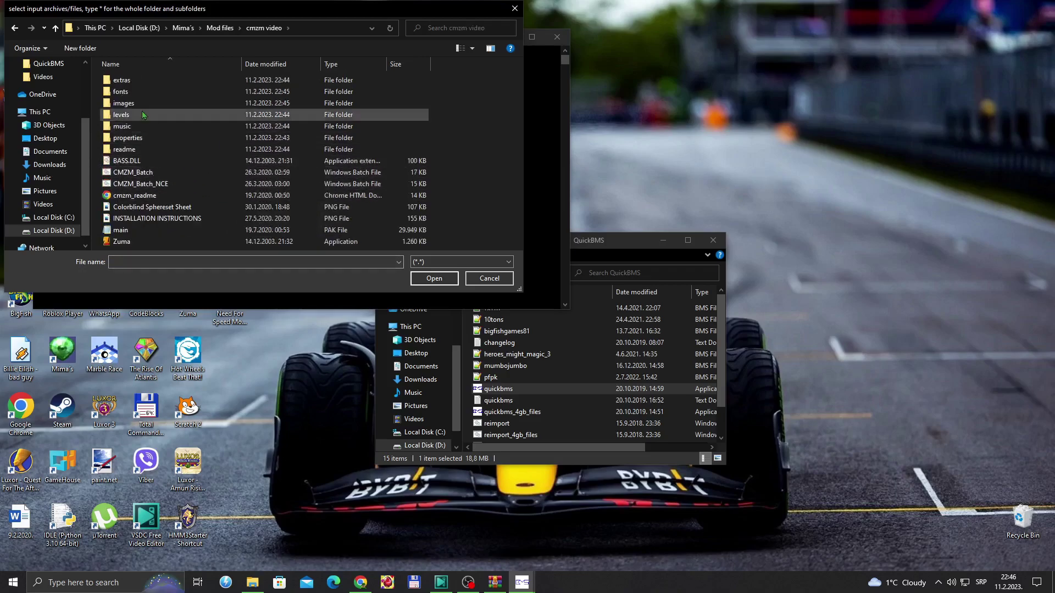
click(170, 231)
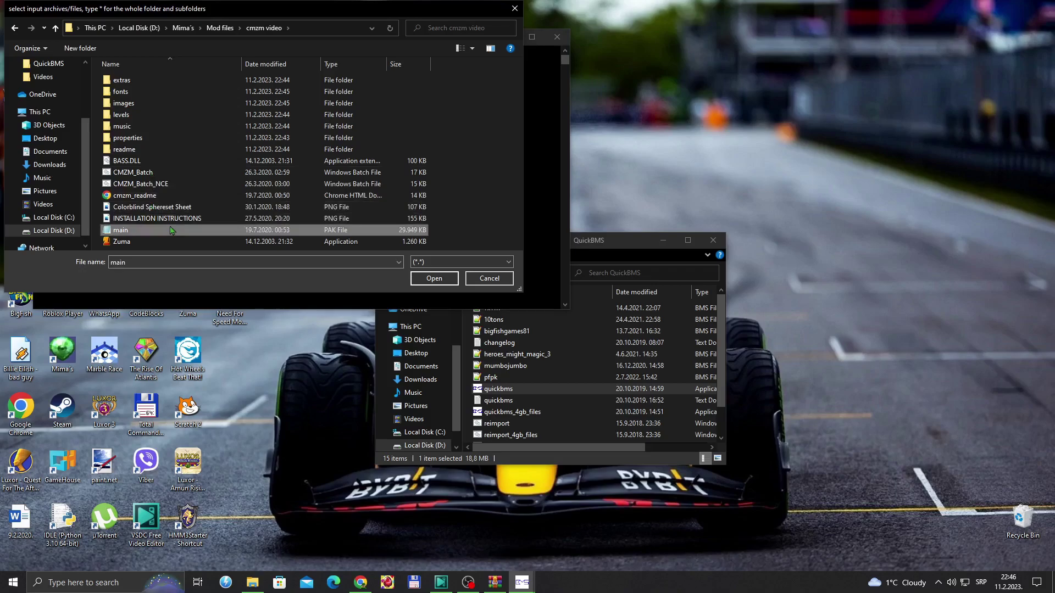
double_click(170, 230)
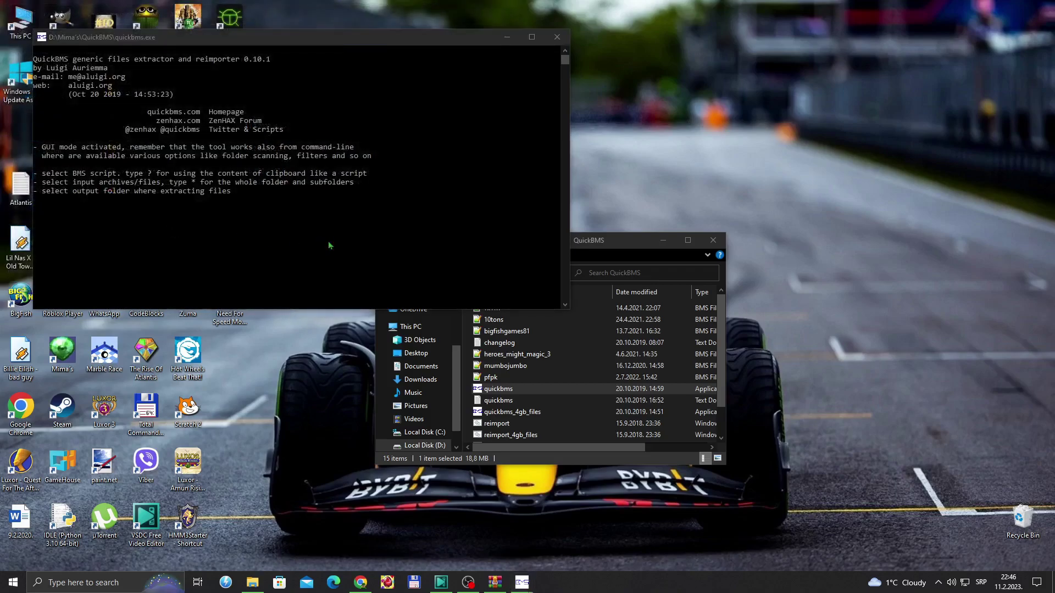
click(434, 279)
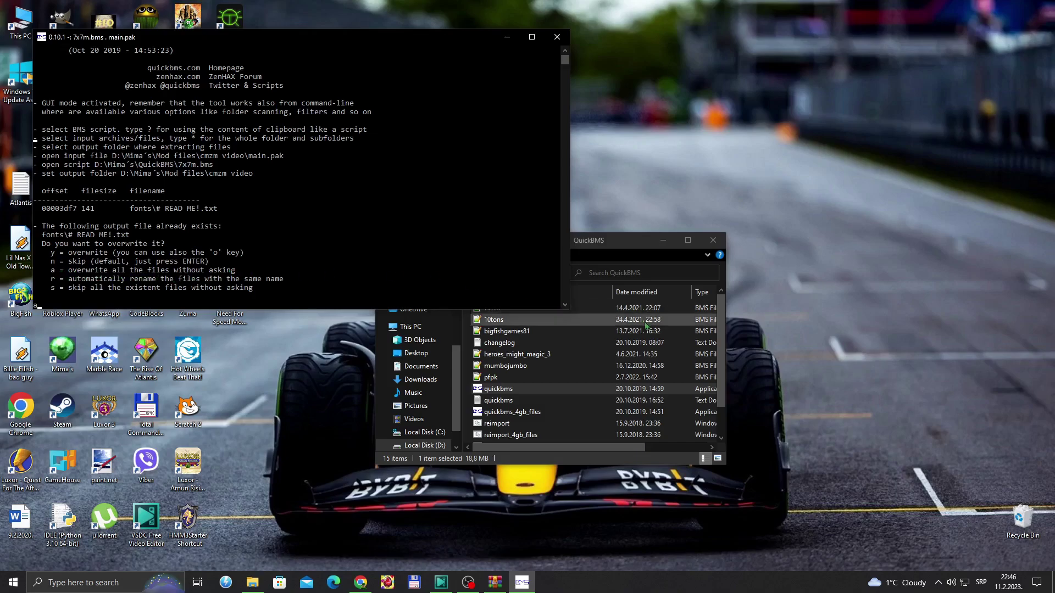
key(a)
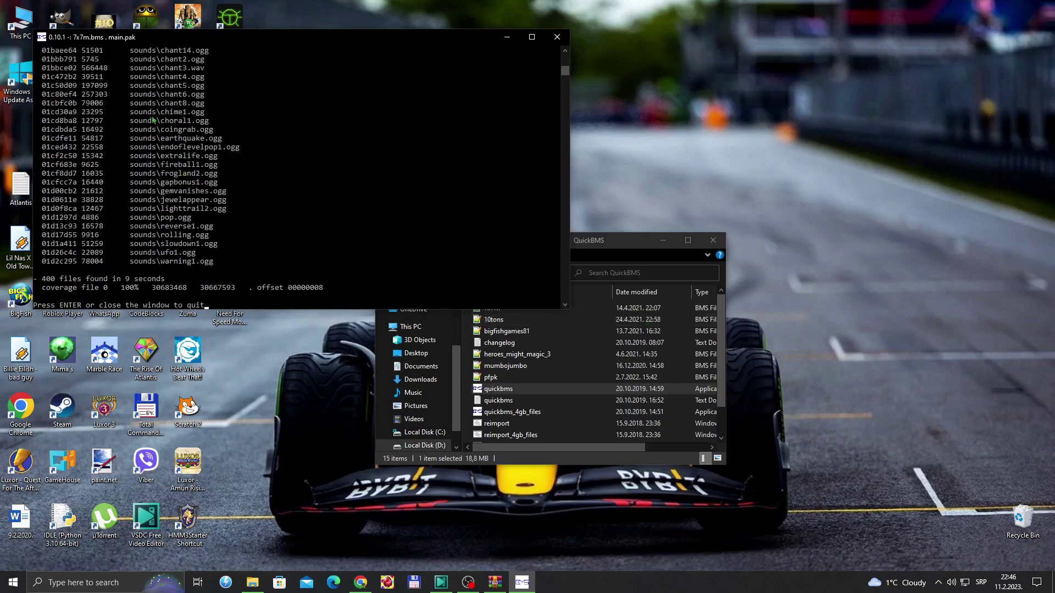
click(556, 38)
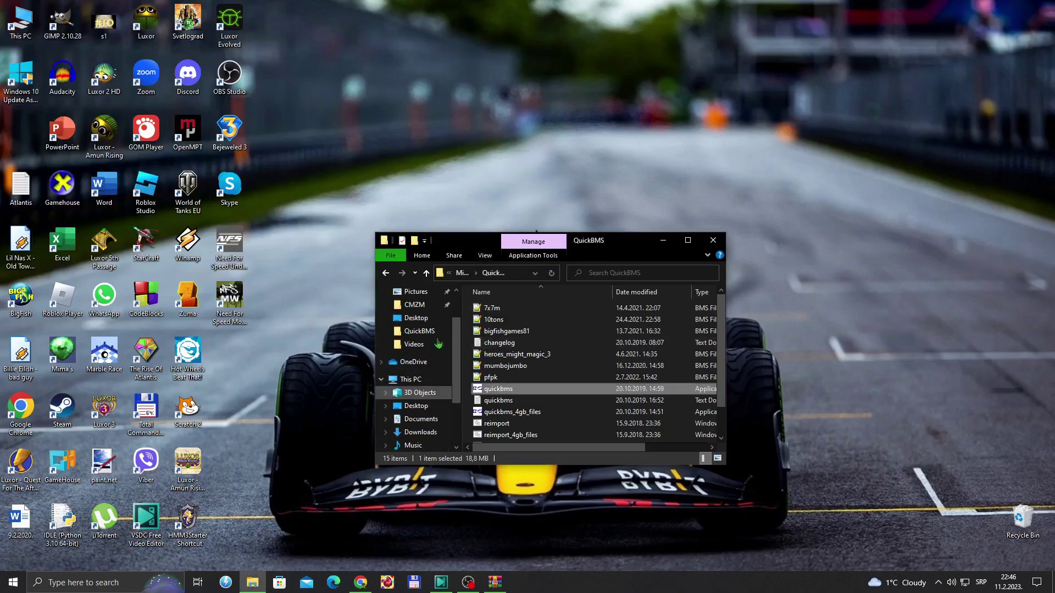
Launch Zuma from cmzm video and create a new player profile with a typed name
double_click(526, 380)
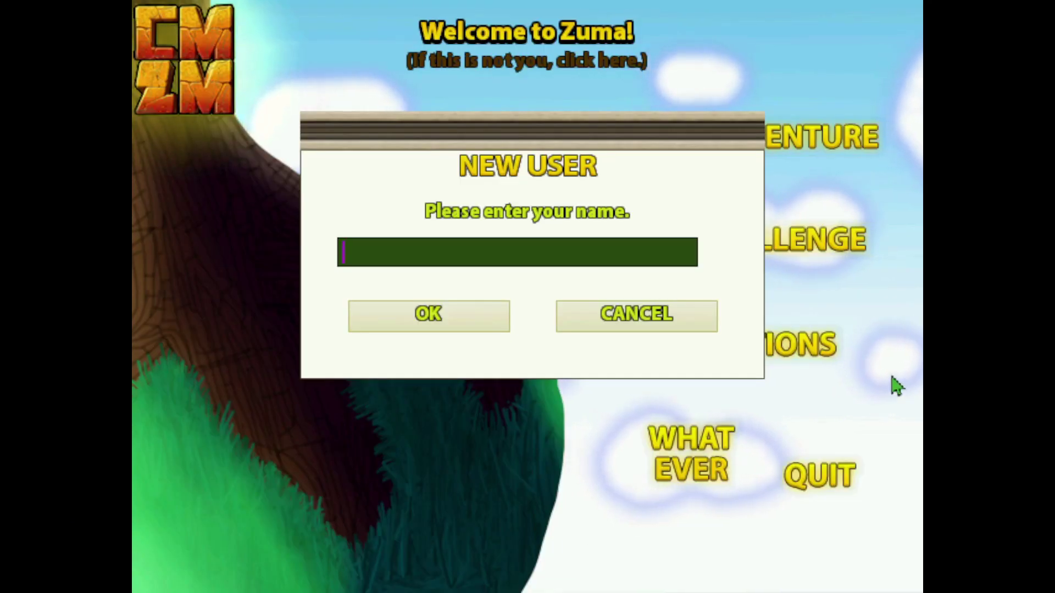
text(mimae)
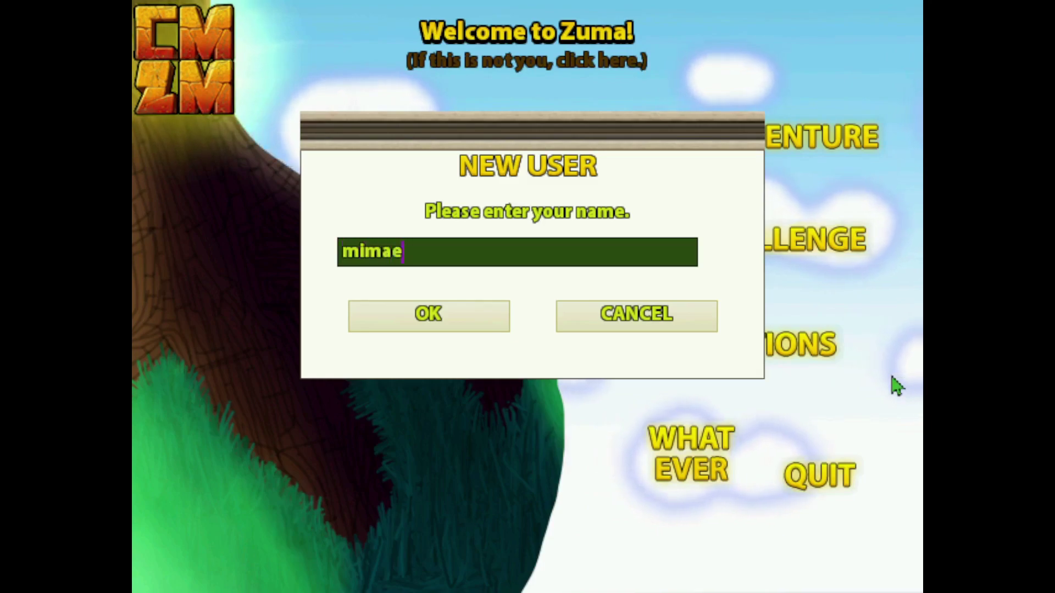
text(xpgoat)
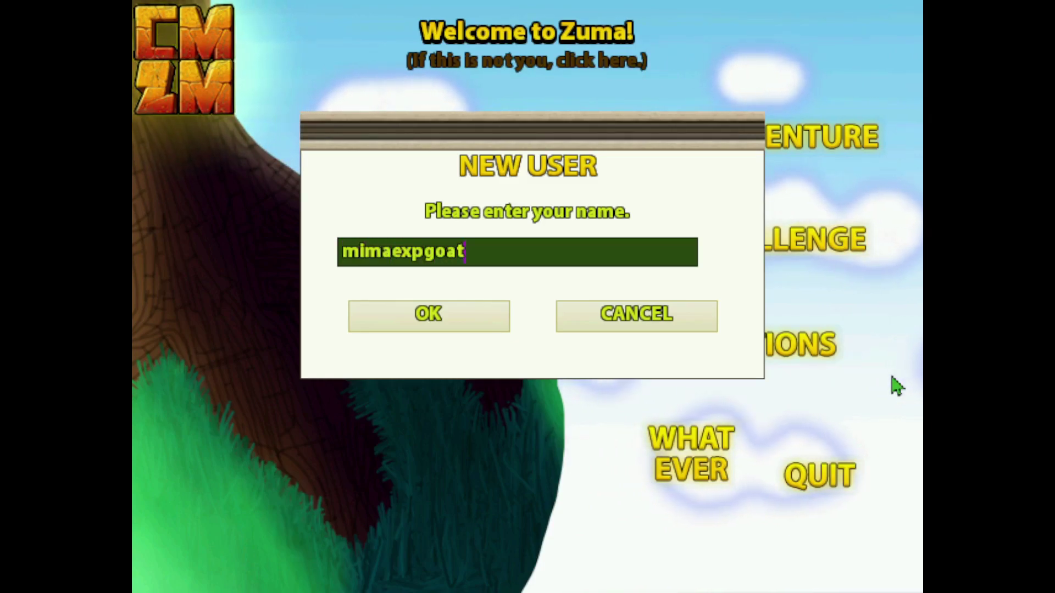
key(Return)
Start Adventure level 1-1, then return to the main menu and bring up the quit confirmation
click(829, 137)
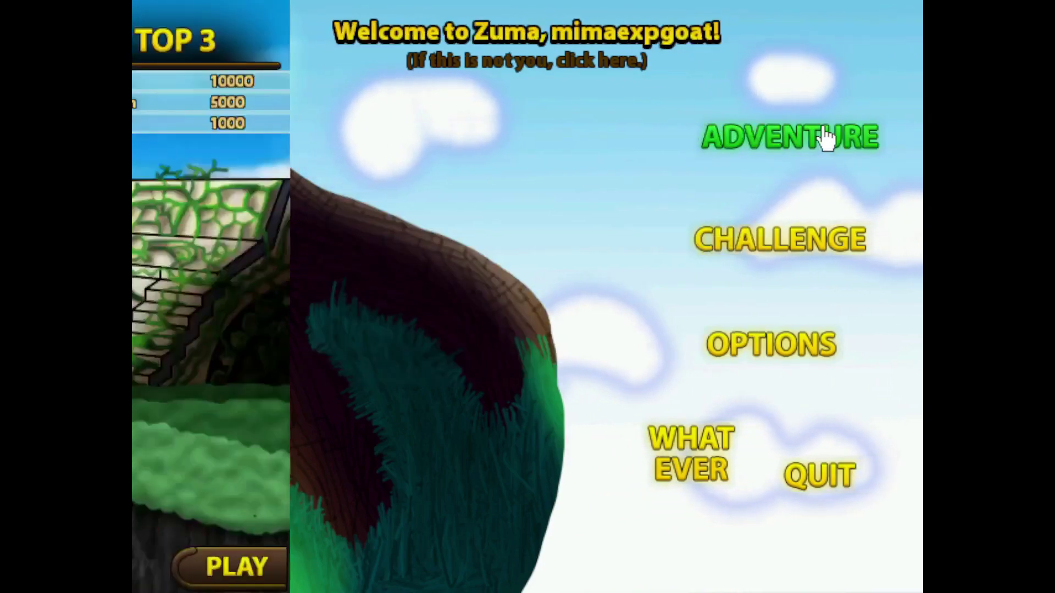
click(885, 582)
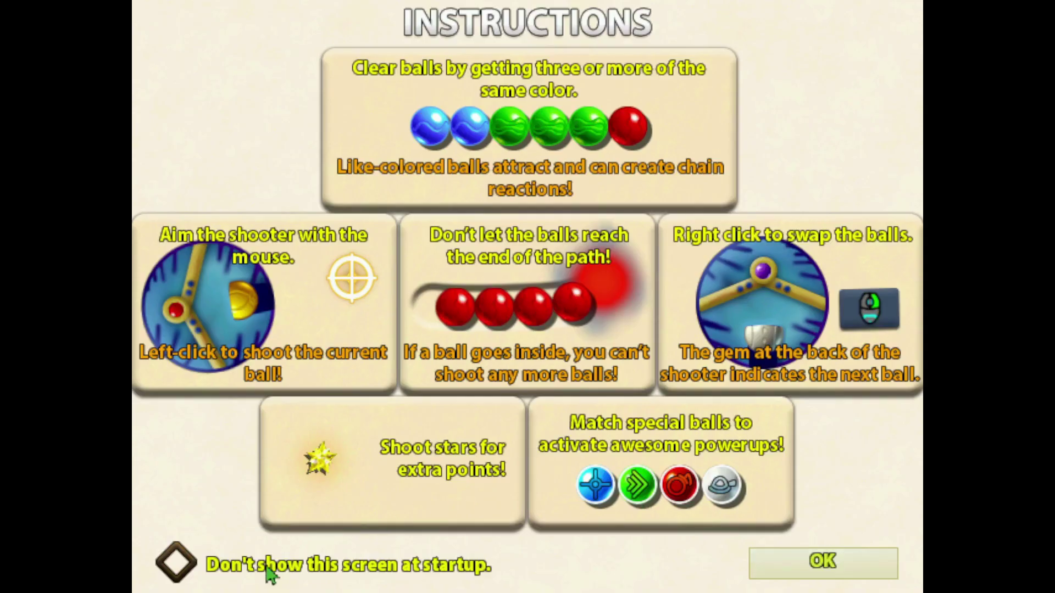
click(818, 574)
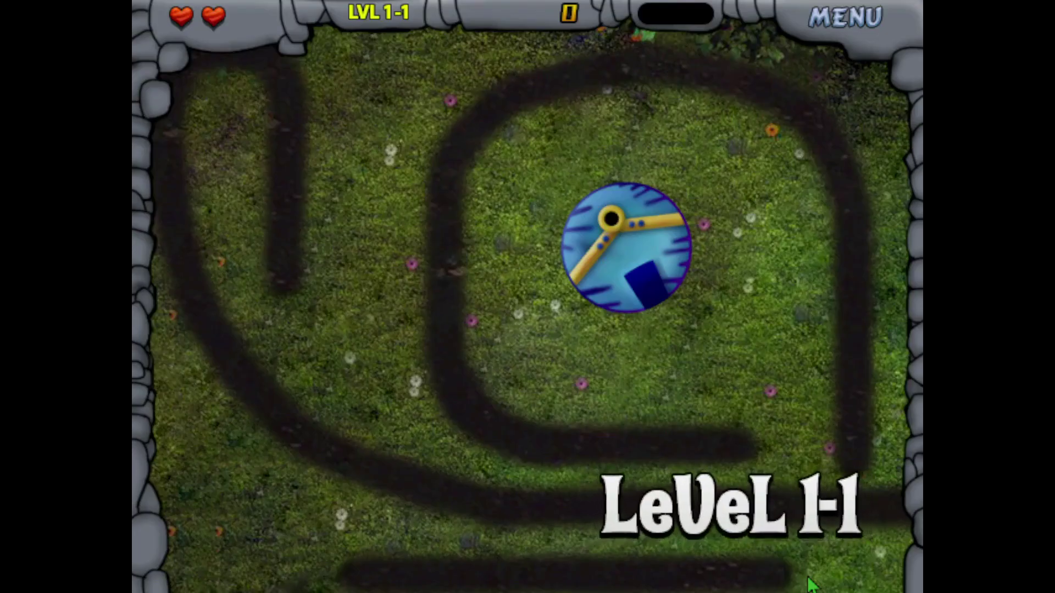
key(Escape)
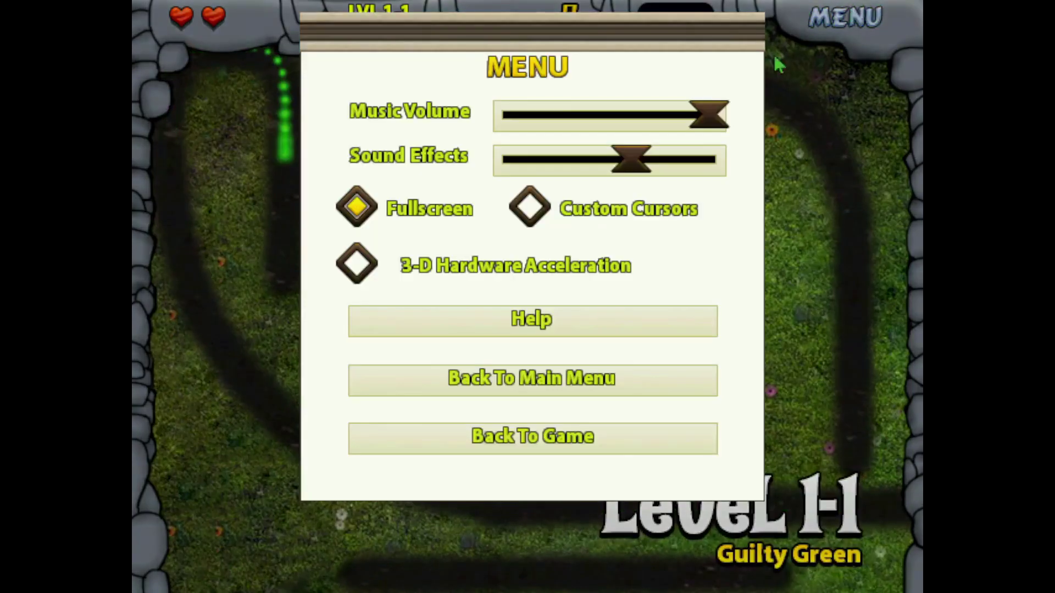
click(519, 379)
click(819, 475)
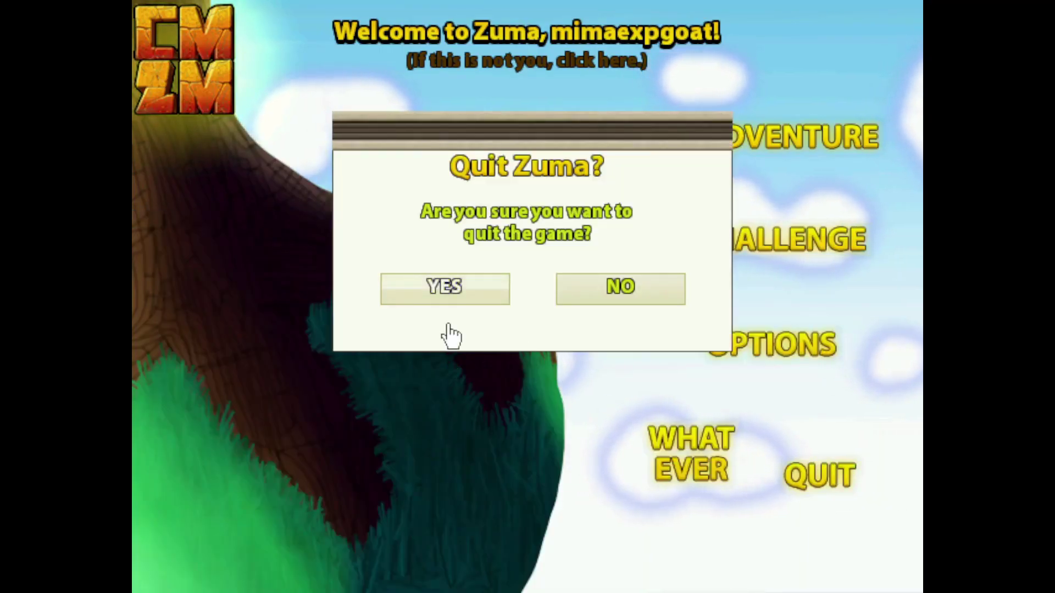